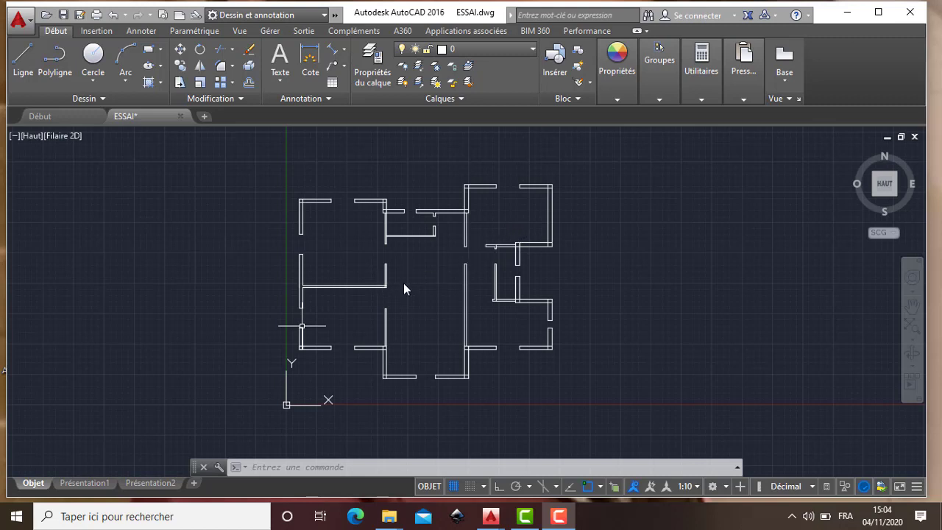
Step: Look over the whole floor plan, examining its walls, openings and room layout
scroll(305, 259, "up", 4)
scroll(311, 260, "down", 4)
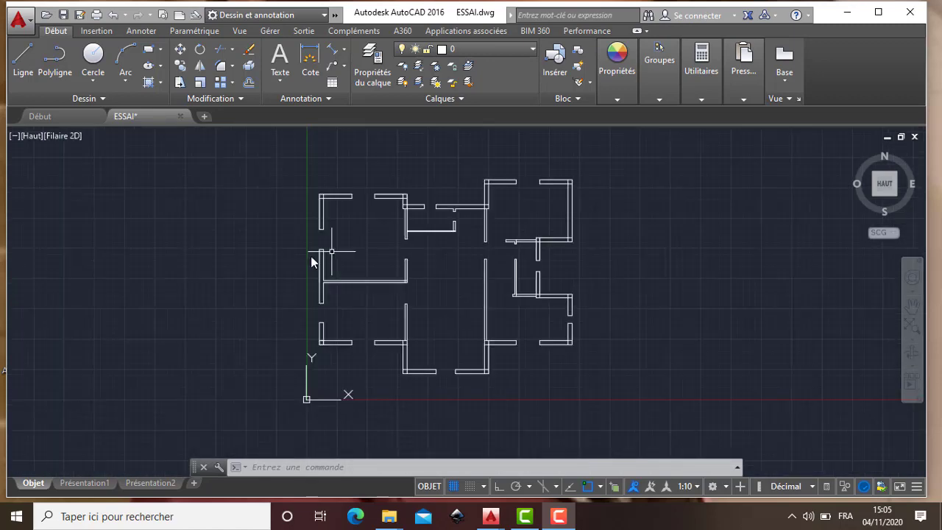
scroll(331, 251, "up", 2)
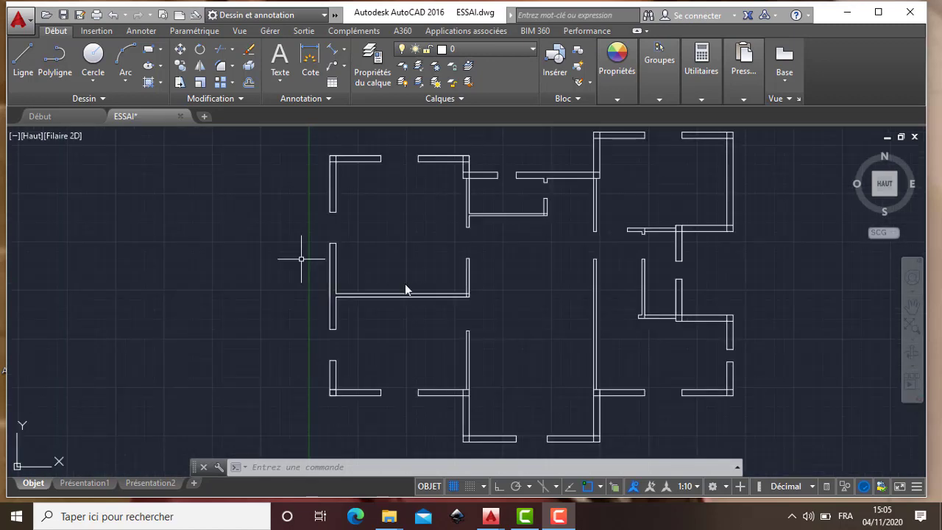
scroll(404, 284, "down", 2)
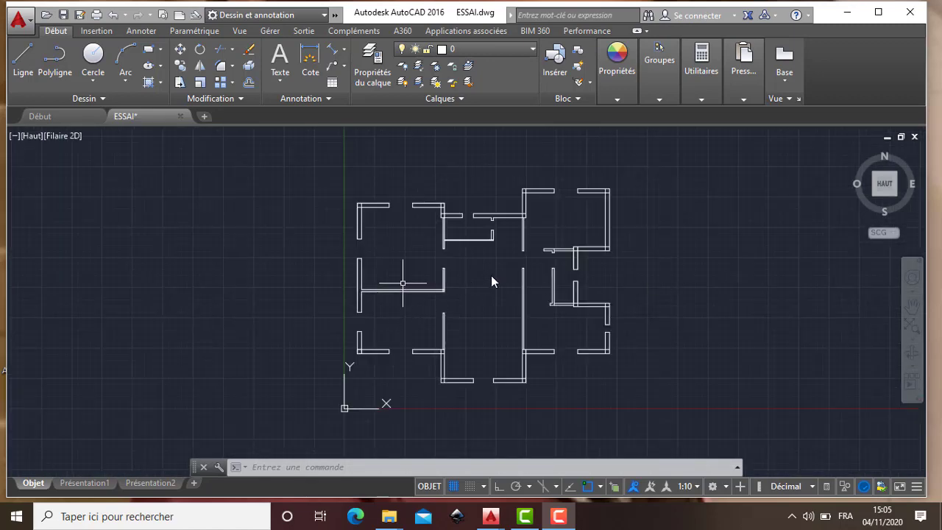
scroll(493, 262, "up", 2)
scroll(494, 263, "down", 2)
scroll(478, 320, "up", 2)
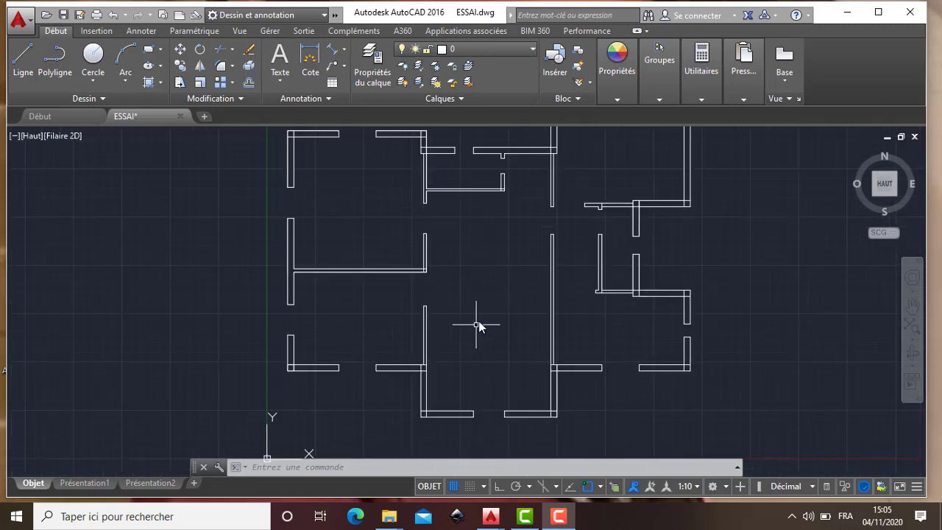
scroll(477, 324, "down", 3)
scroll(485, 273, "up", 4)
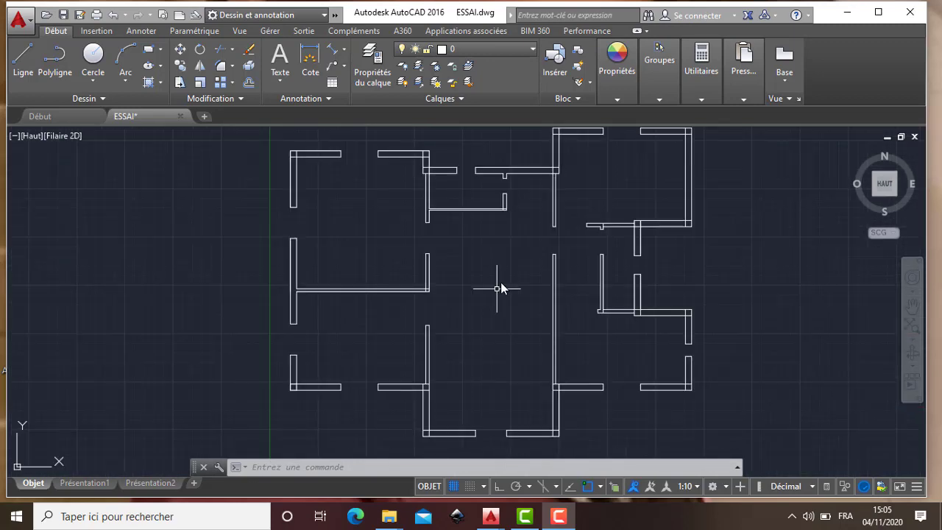
scroll(511, 287, "down", 2)
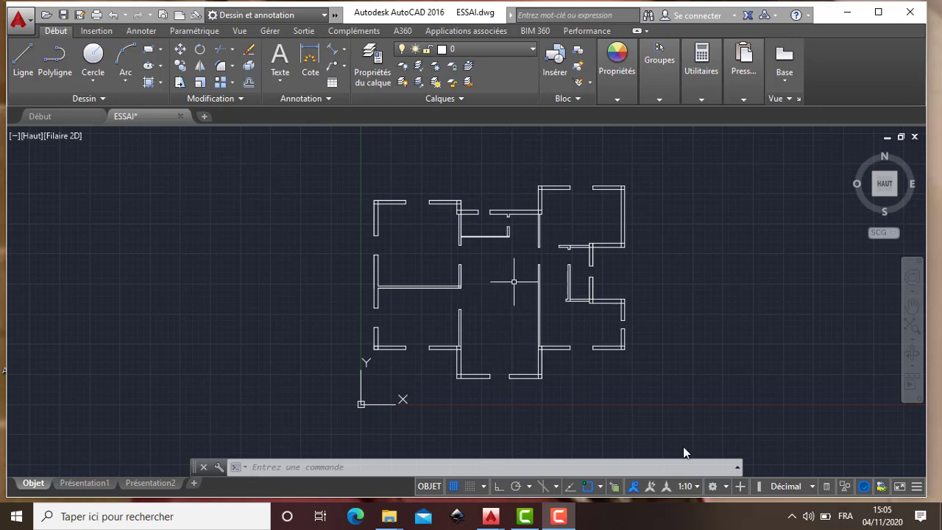
Step: Set the workspace to Dessin et annotation
left_click(726, 487)
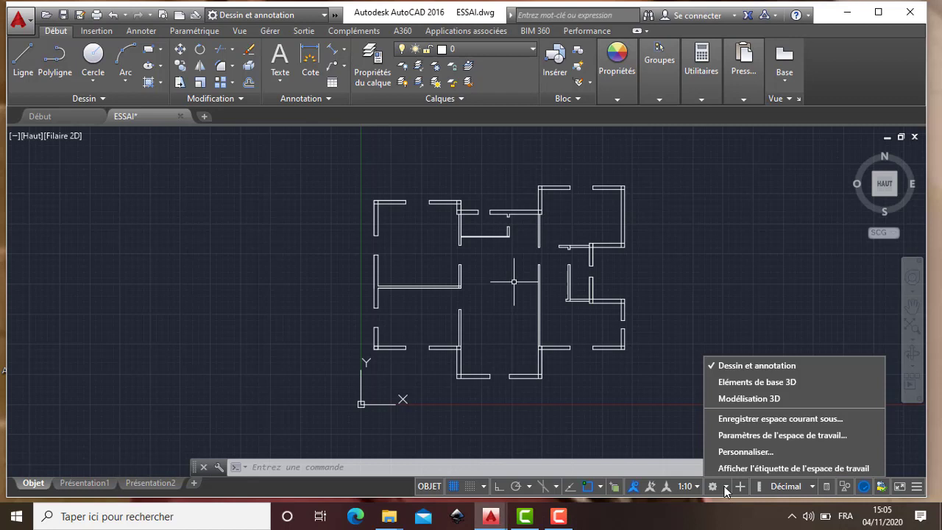
left_click(743, 365)
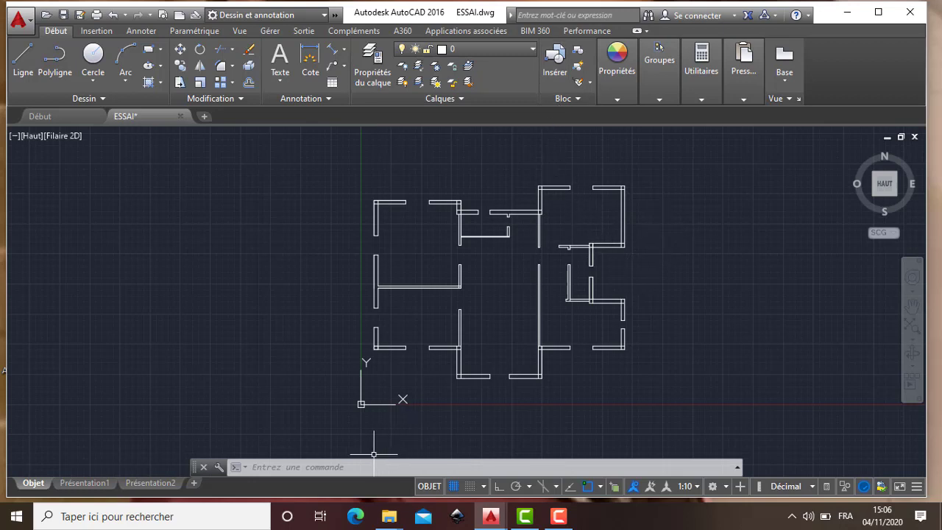
Step: Try to place a text with the -TEXTE command in the plan's lower-right room, using paper height 3 and rotation angle 90
left_click(328, 467)
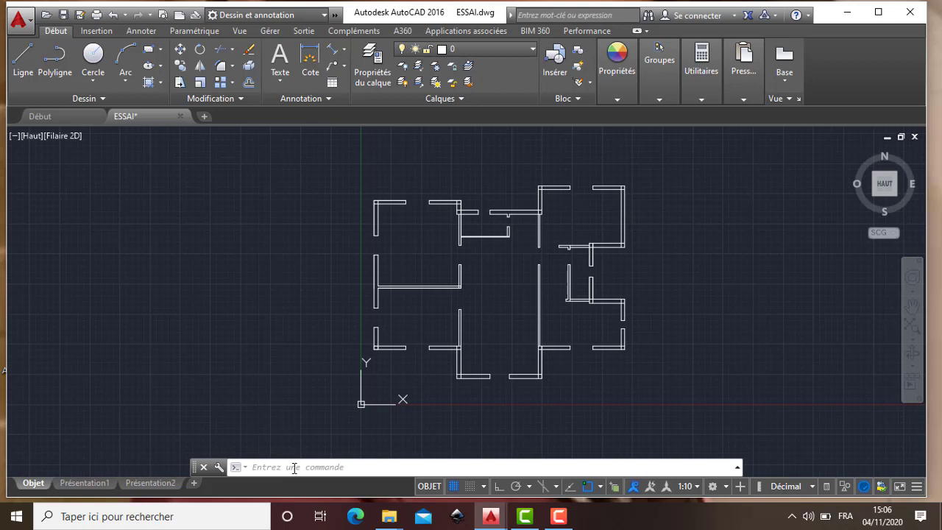
left_click(293, 468)
type("TEX")
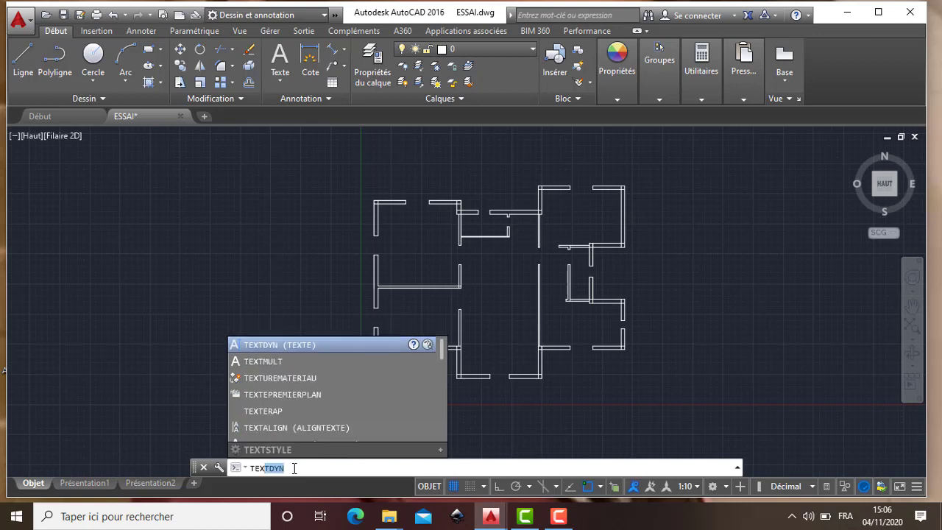
type("TE")
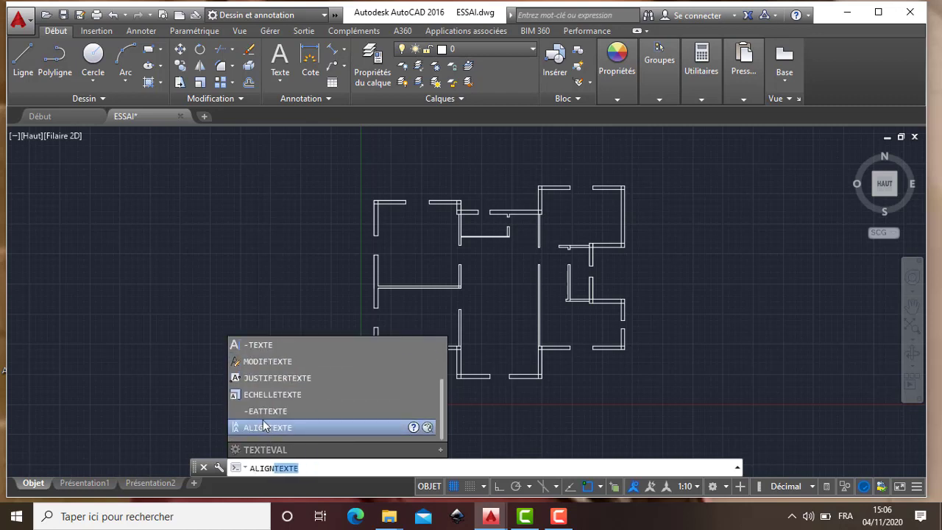
left_click(276, 347)
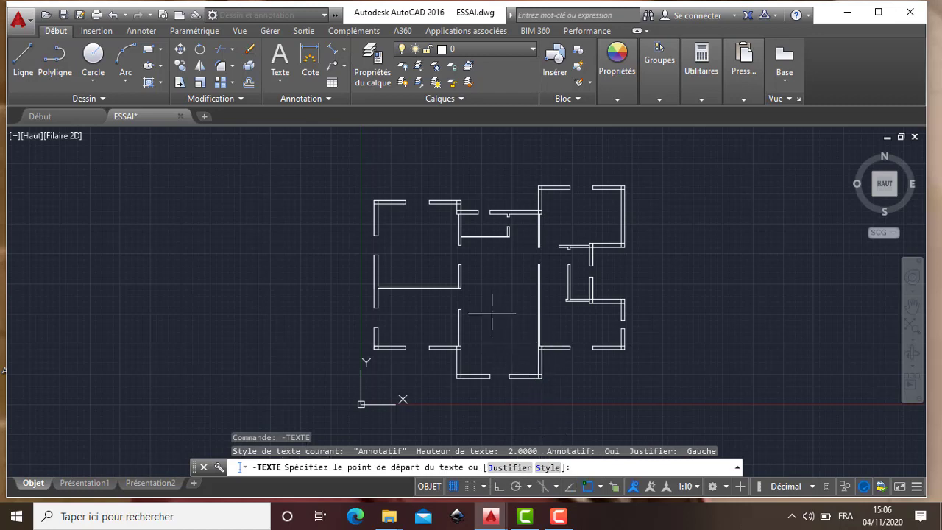
scroll(388, 242, "up", 2)
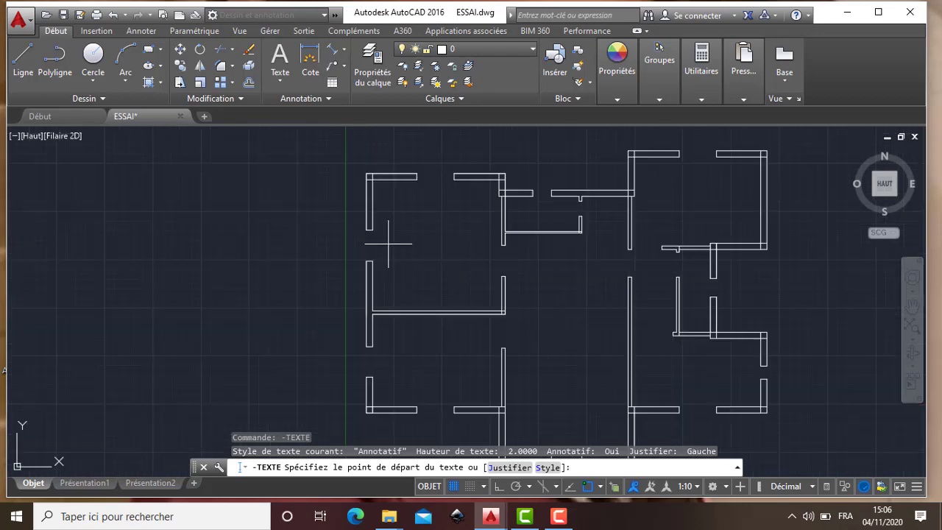
scroll(424, 263, "down", 4)
scroll(543, 321, "up", 8)
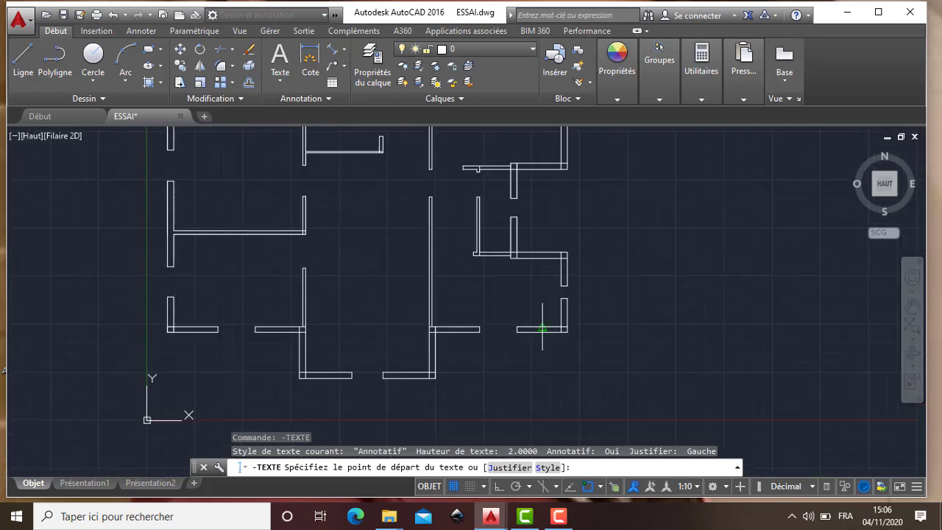
left_click(400, 256)
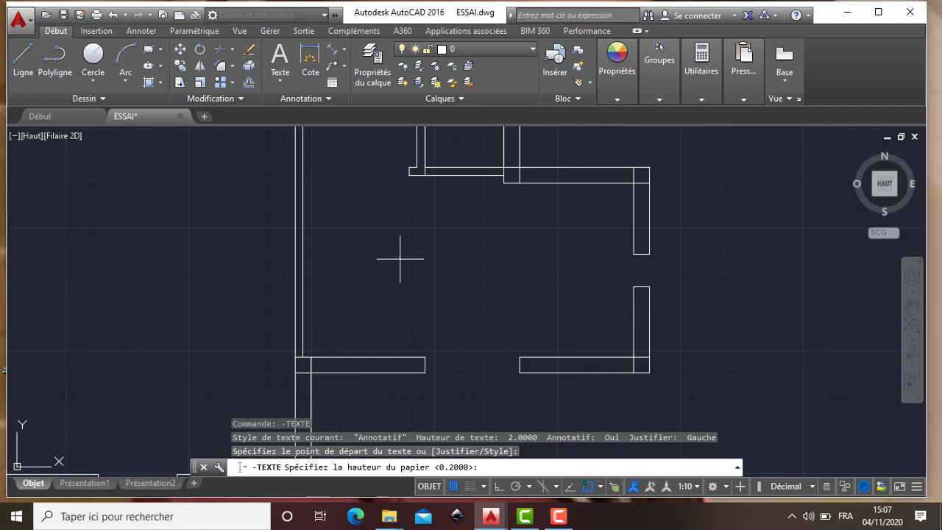
type("3")
key("Return")
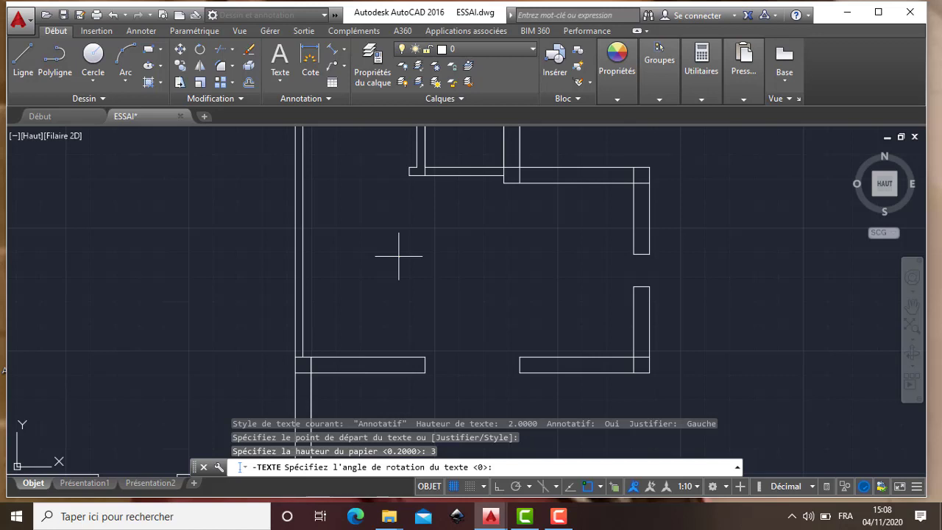
type("90")
key("Return")
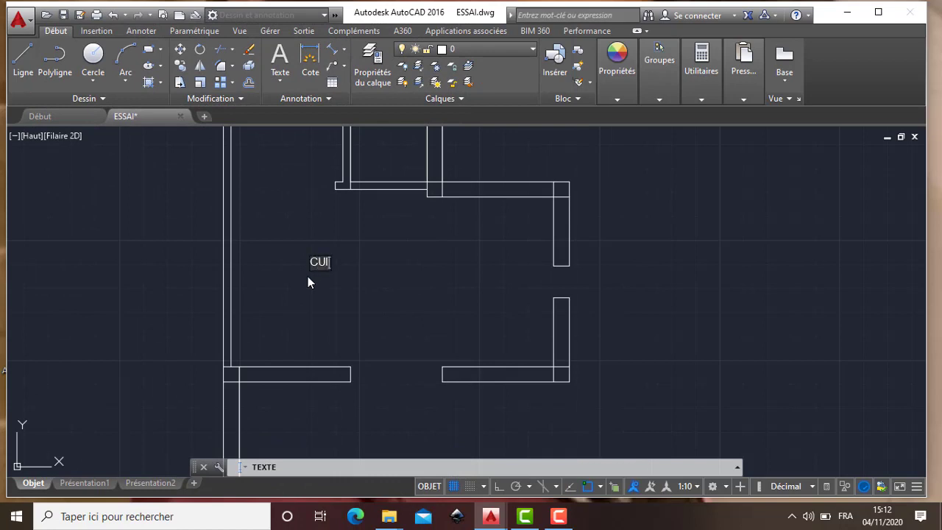
Step: Label the plan's lower-right room CUISINE and the large central room HALL
type("SINE")
scroll(378, 239, "down", 5)
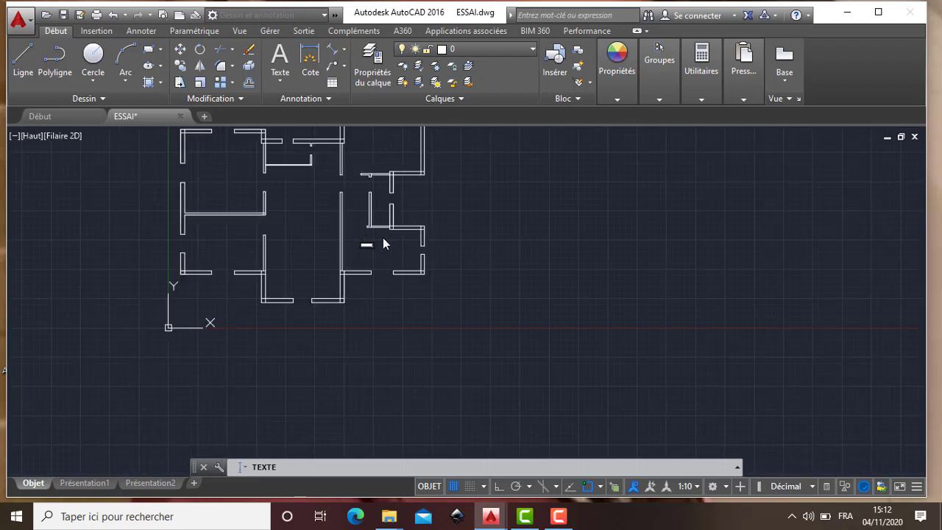
scroll(383, 234, "up", 2)
scroll(355, 239, "down", 2)
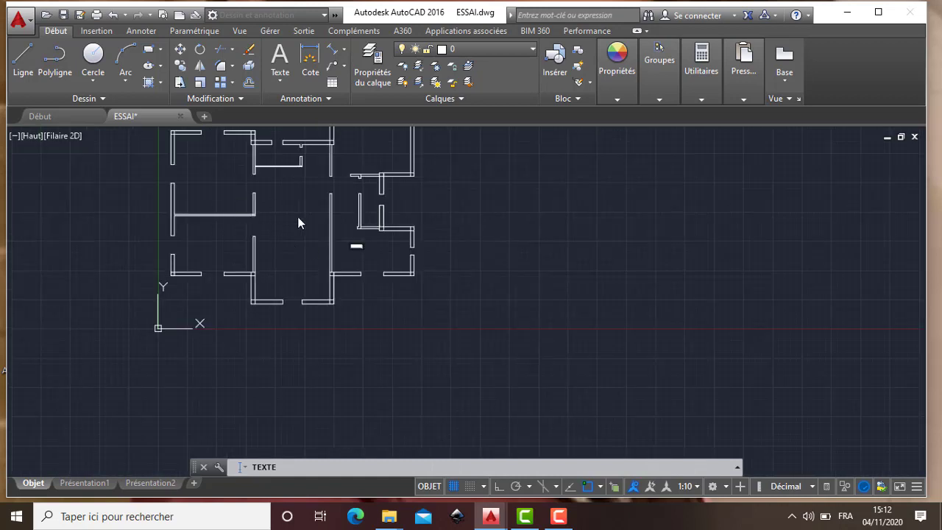
scroll(359, 190, "up", 2)
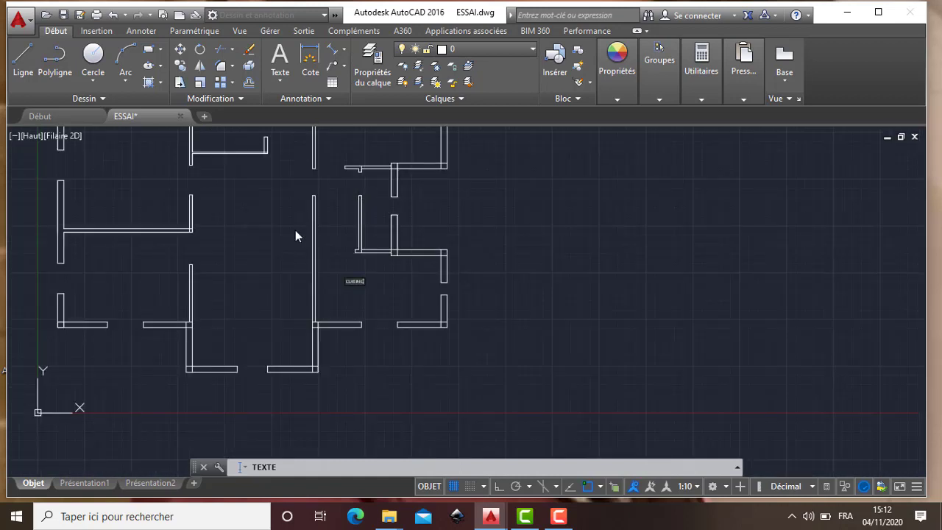
scroll(251, 237, "up", 4)
scroll(254, 242, "down", 2)
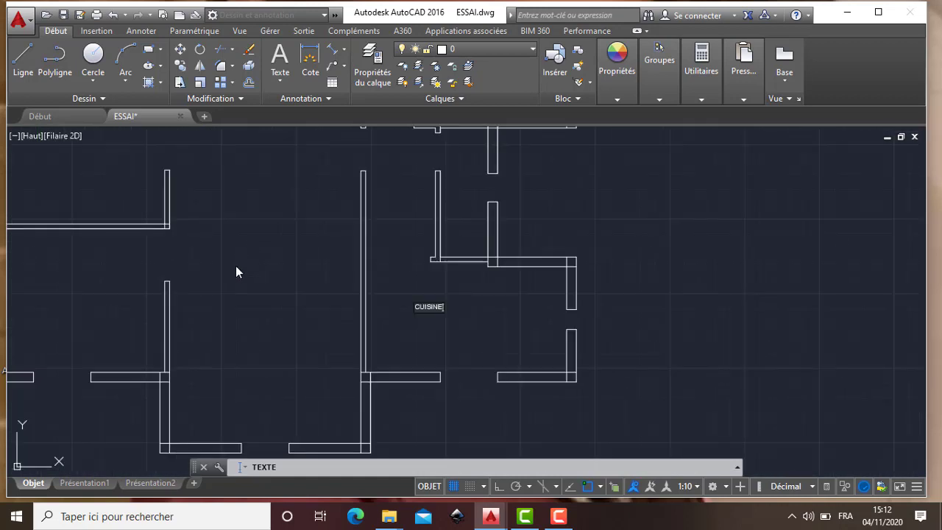
left_click(236, 266)
type("HALL")
Step: Label the plan's lower-left room CHAMBRE2
scroll(233, 266, "down", 8)
scroll(248, 260, "up", 6)
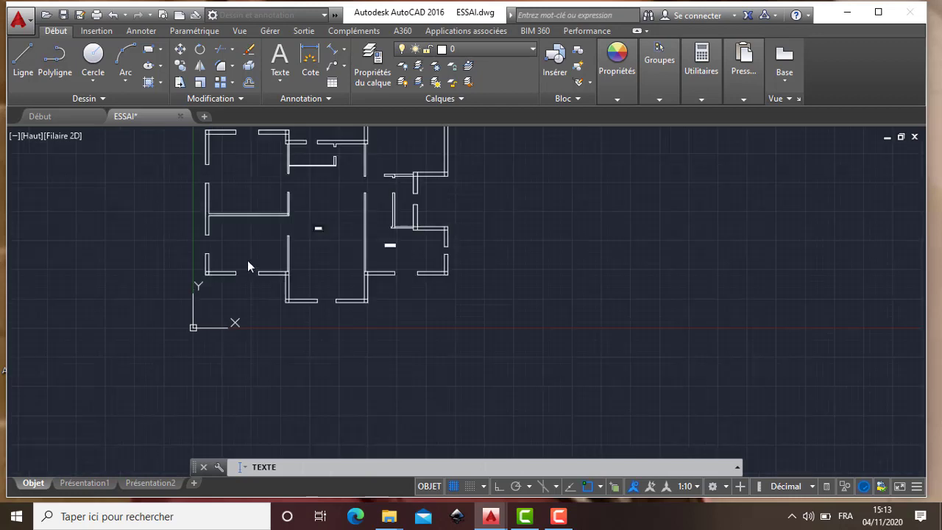
left_click(214, 232)
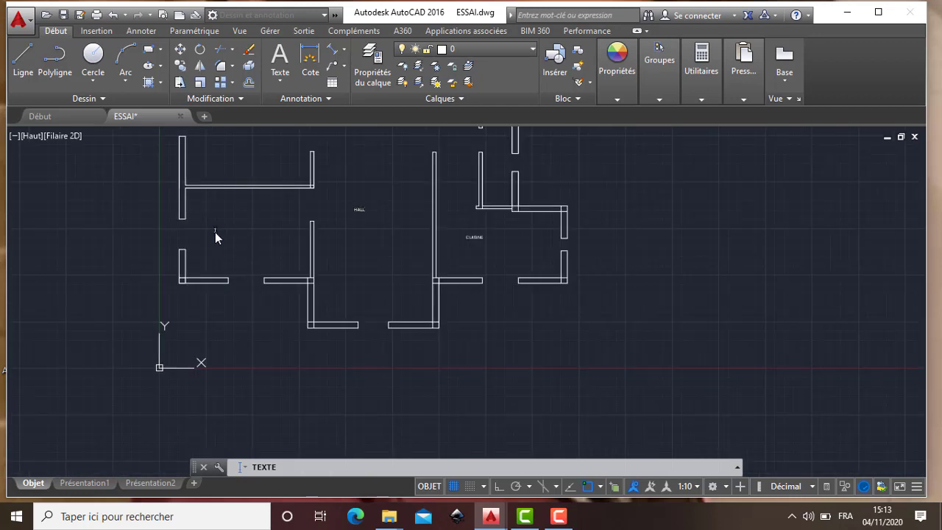
type("CHAMBRE2")
Step: Label the plan's upper-left room CHAMBRE1
scroll(220, 230, "up", 5)
scroll(252, 169, "down", 5)
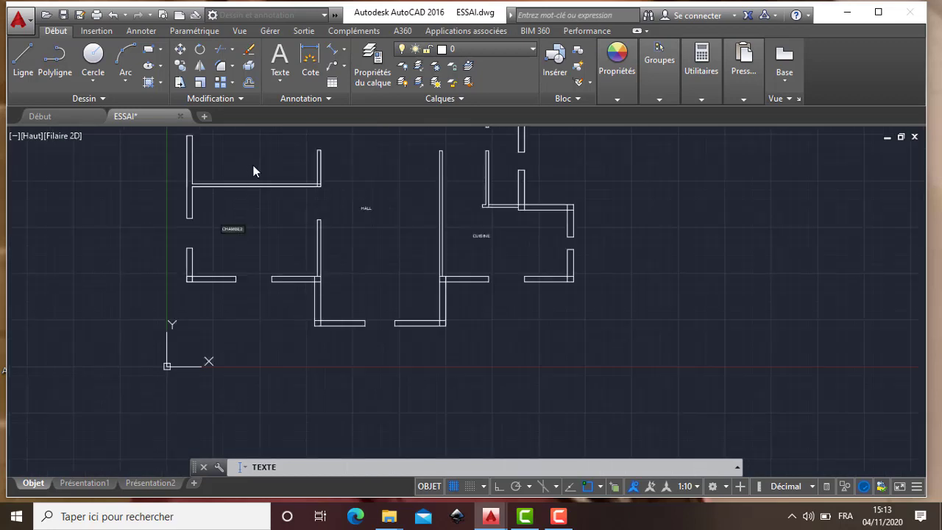
scroll(217, 163, "up", 4)
scroll(218, 163, "down", 5)
scroll(246, 168, "up", 3)
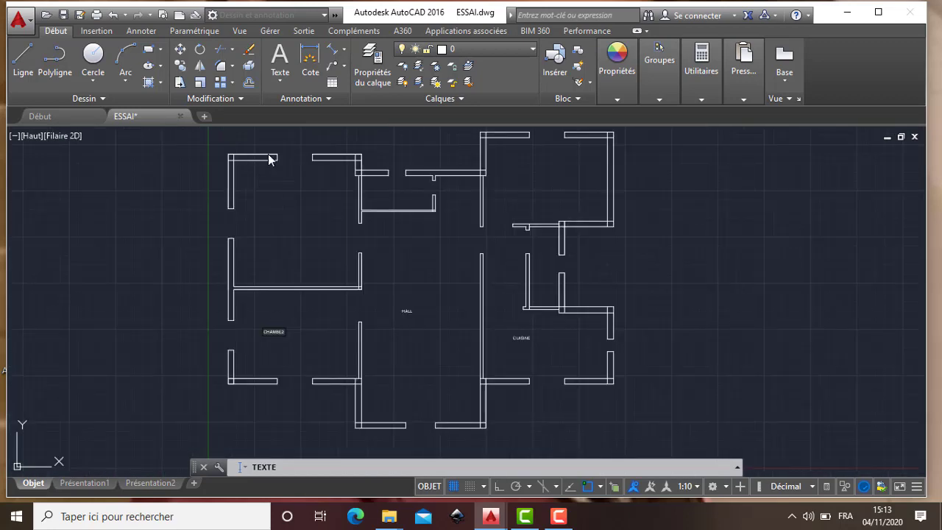
left_click(252, 210)
type("CHAMBRE1")
Step: Try to enter a DOUC label in the small room between the two upper bedrooms, and erase it
scroll(420, 173, "up", 5)
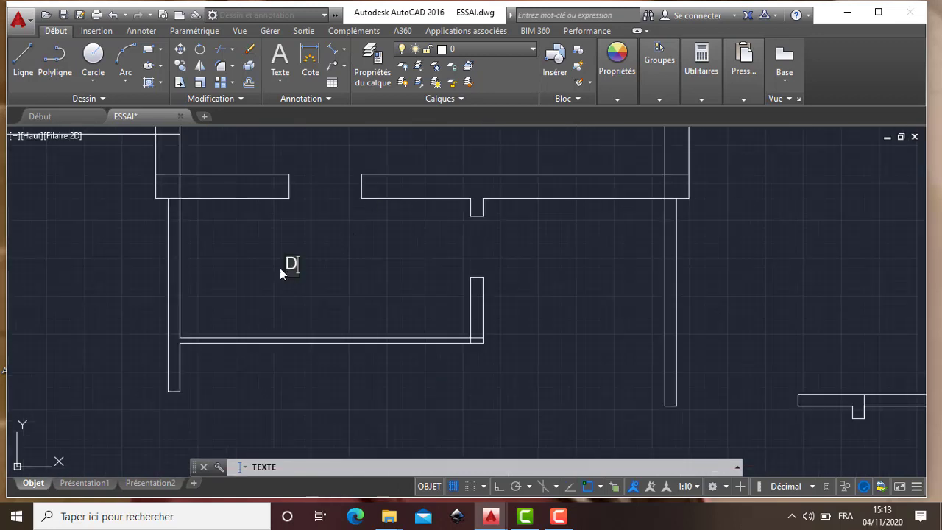
type("OUCE")
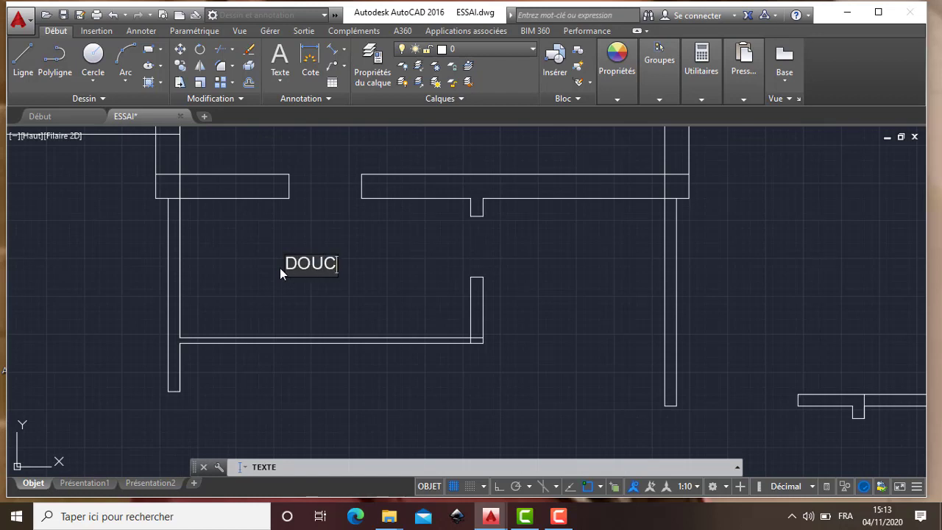
key("BackSpace")
key("BackSpace")
key("BackSpace")
key("BackSpace")
key("BackSpace")
Step: Rework the labels of the two left-hand bedrooms, shortening CHAMBRE1 to CH1 and CHAMBRE2 to CH2
key("BackSpace")
key("BackSpace")
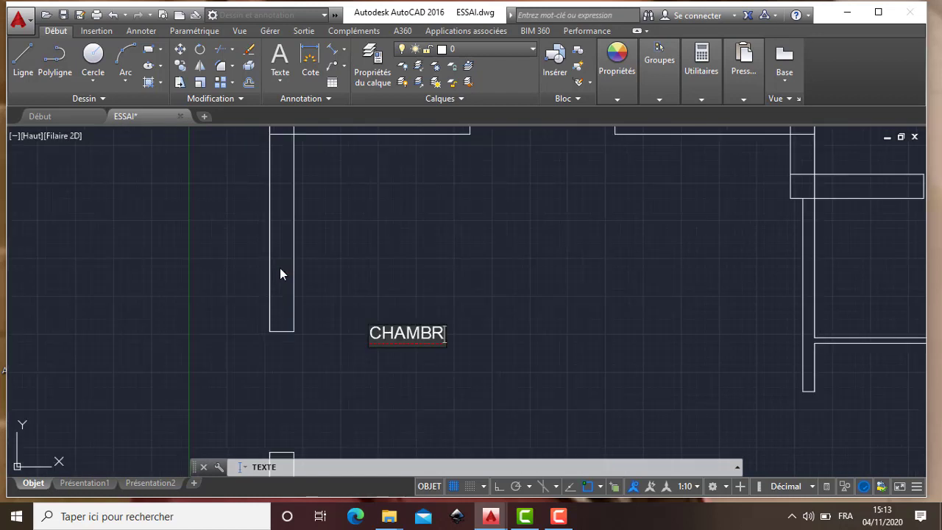
type("CC")
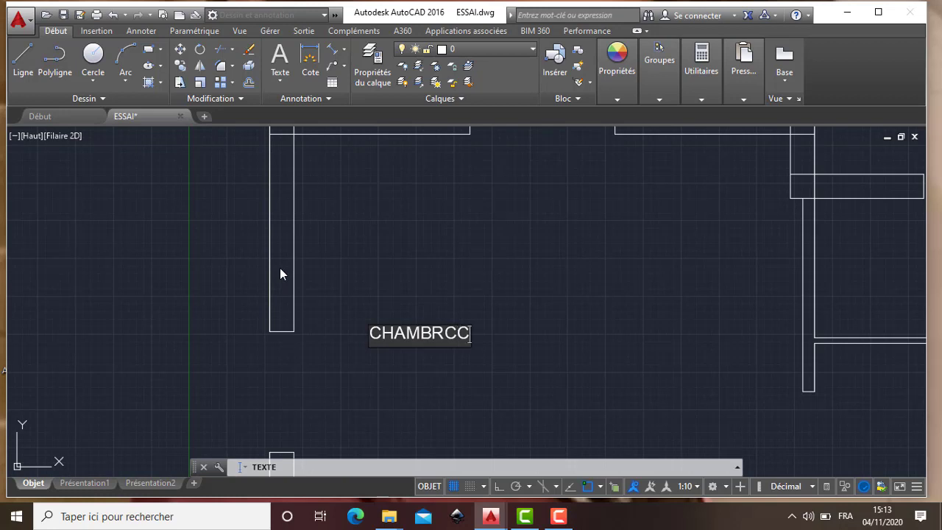
key("BackSpace")
key("BackSpace")
key("BackSpace")
key("BackSpace")
key("BackSpace")
key("BackSpace")
type("AMBE")
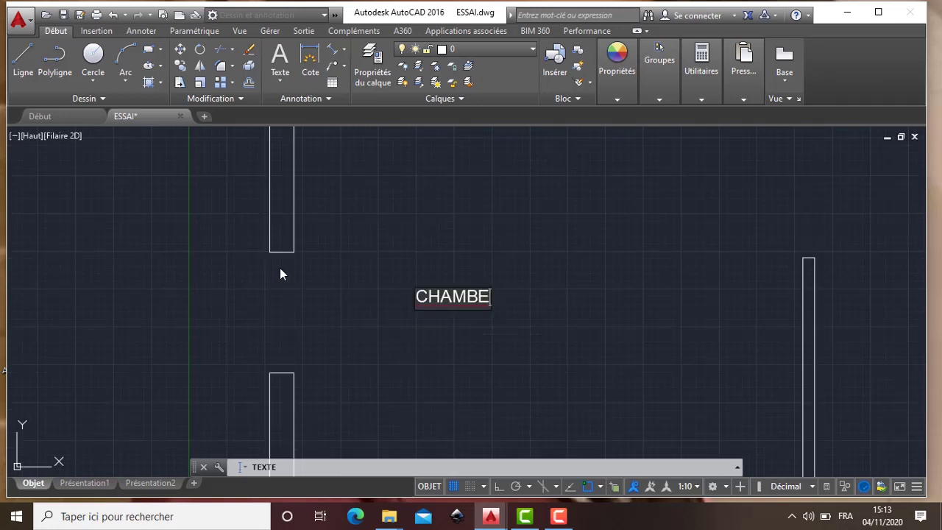
type("W")
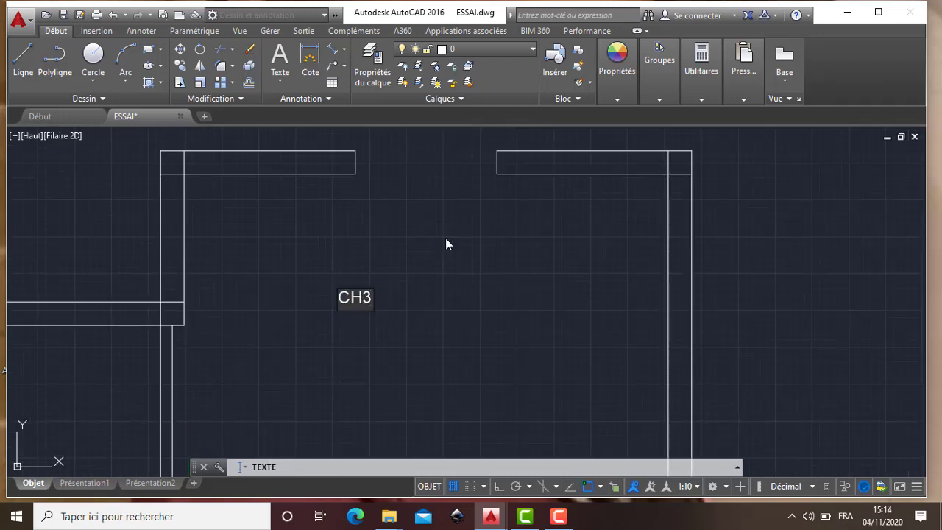
Step: Label the small room between the upper-right bedroom and the kitchen DOUCHE
scroll(563, 315, "down", 10)
scroll(579, 390, "up", 4)
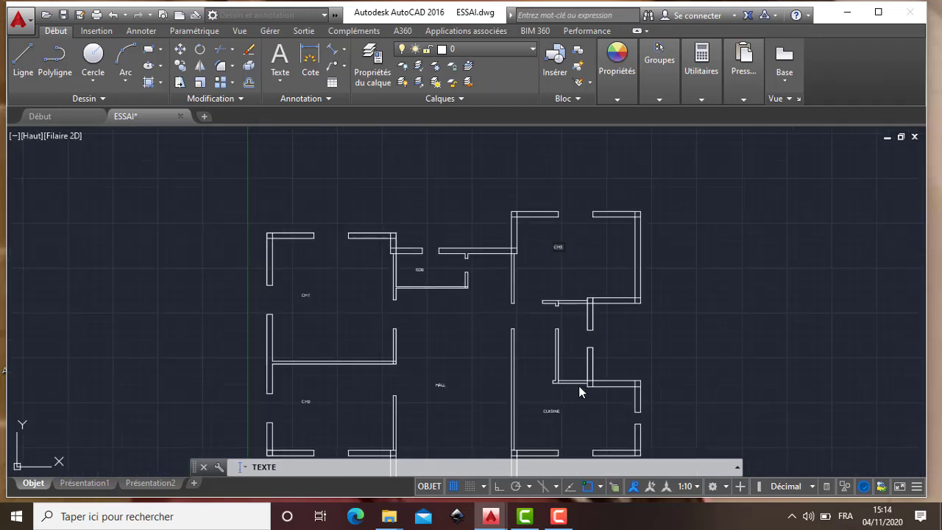
scroll(579, 390, "up", 3)
scroll(538, 293, "up", 6)
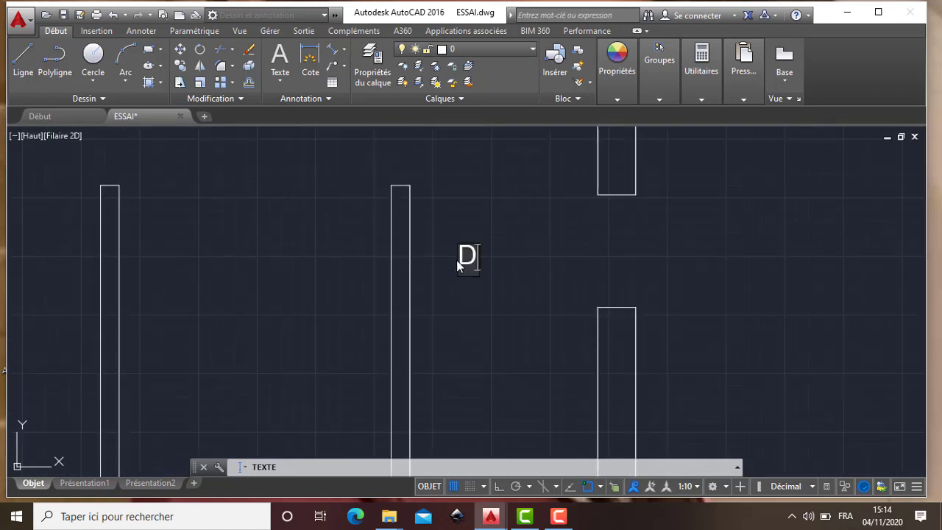
type("OUC")
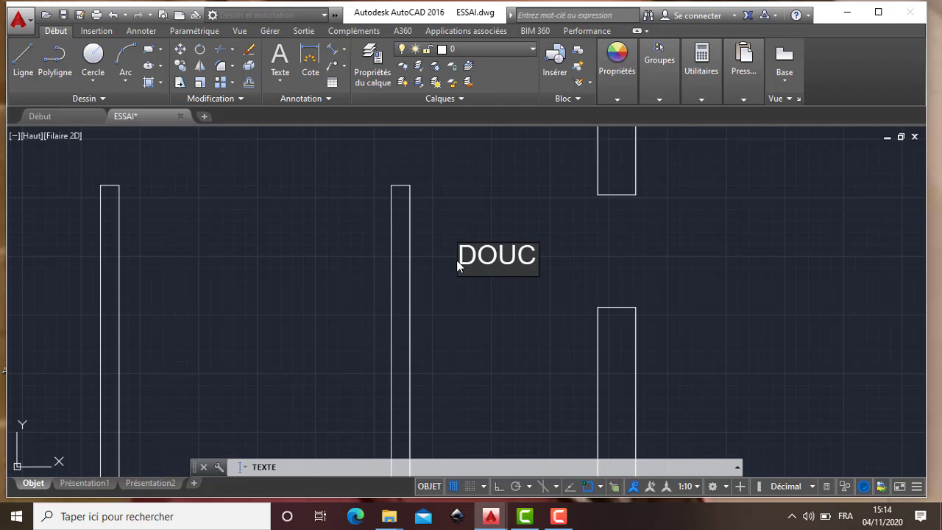
type("H")
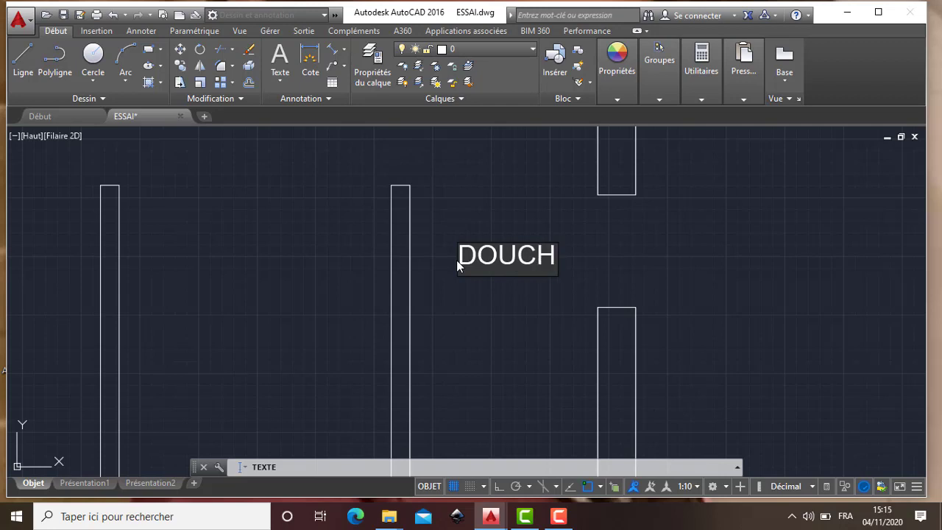
type("E")
scroll(407, 263, "down", 8)
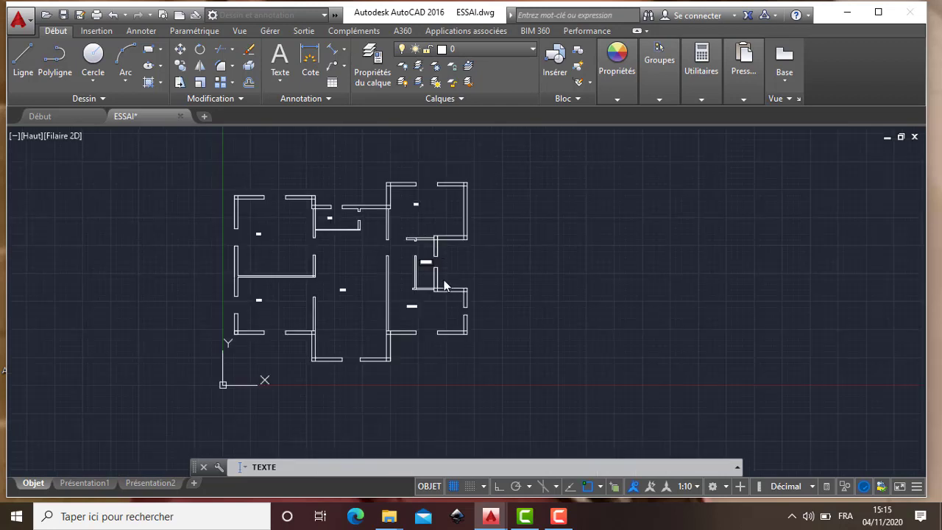
scroll(427, 324, "up", 2)
scroll(399, 318, "down", 2)
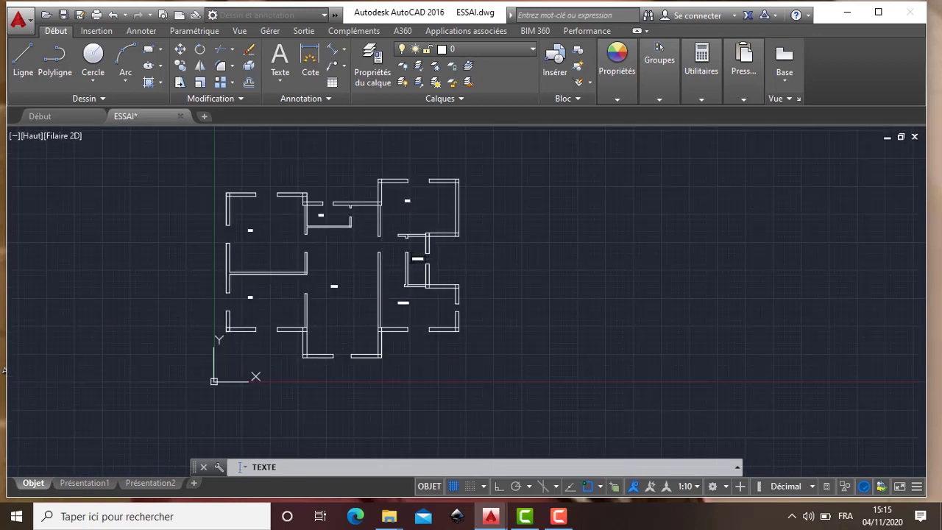
scroll(225, 228, "up", 3)
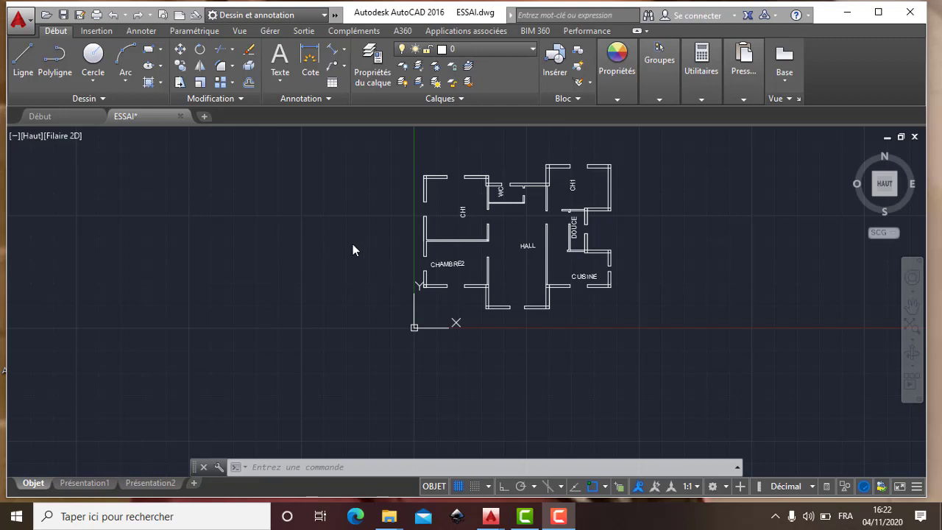
left_click(353, 244)
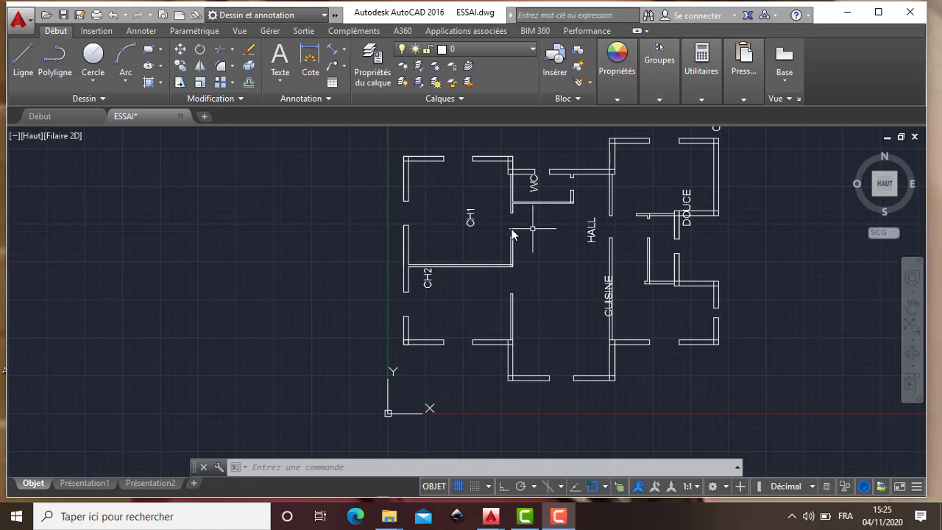
Step: Move the DOUCE label off the wall into the small shower room between the upper-right bedroom and the kitchen
scroll(576, 231, "down", 2)
scroll(719, 145, "up", 2)
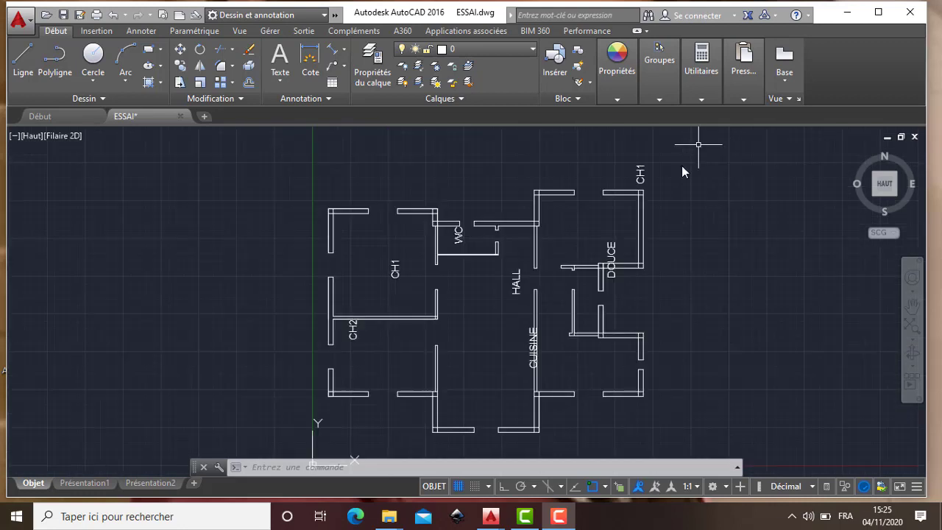
left_click(618, 262)
scroll(620, 260, "up", 4)
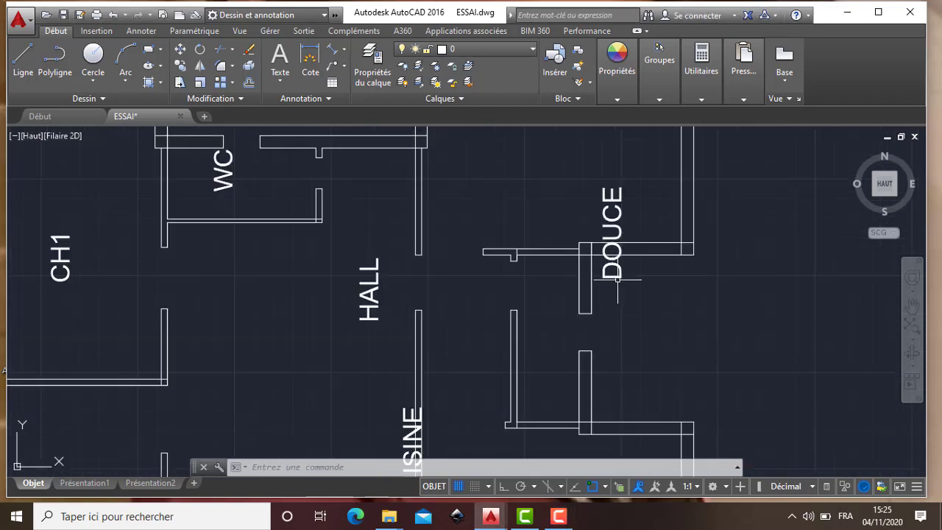
left_click(618, 242)
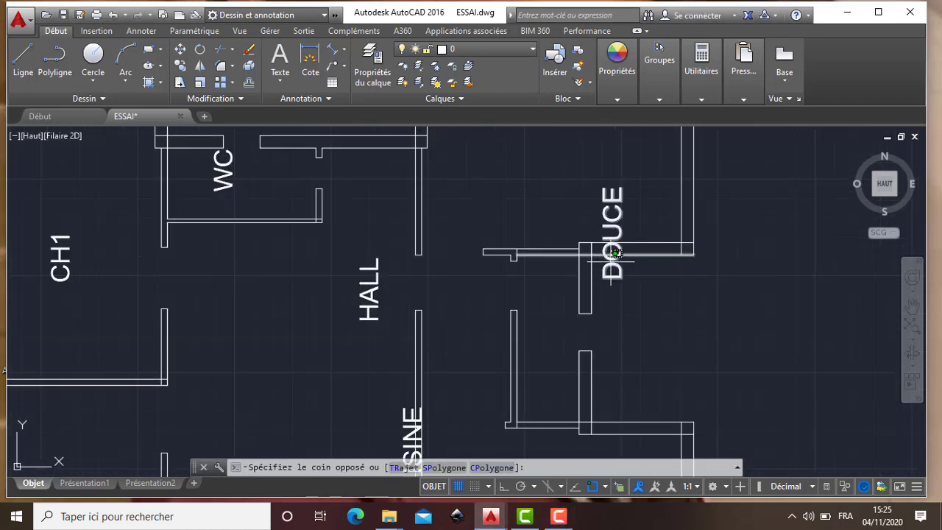
key("Escape")
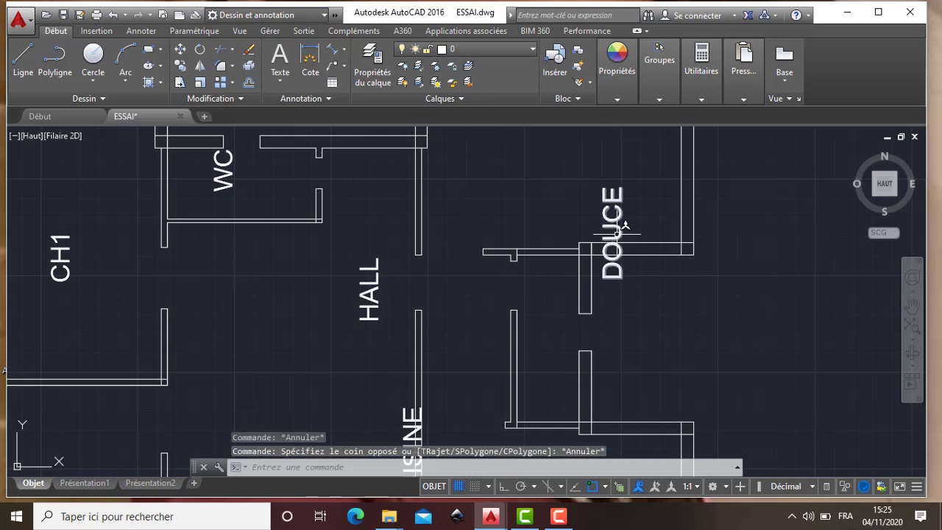
left_click(617, 278)
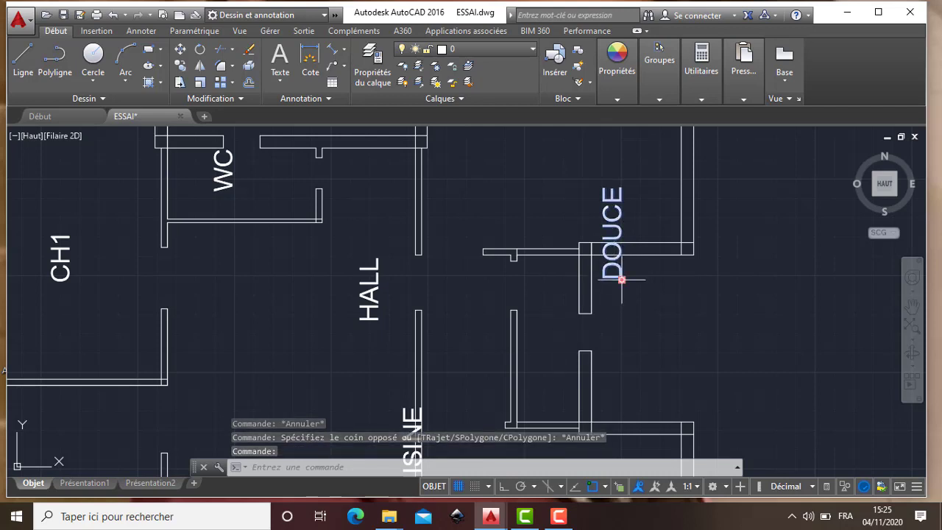
left_click(622, 279)
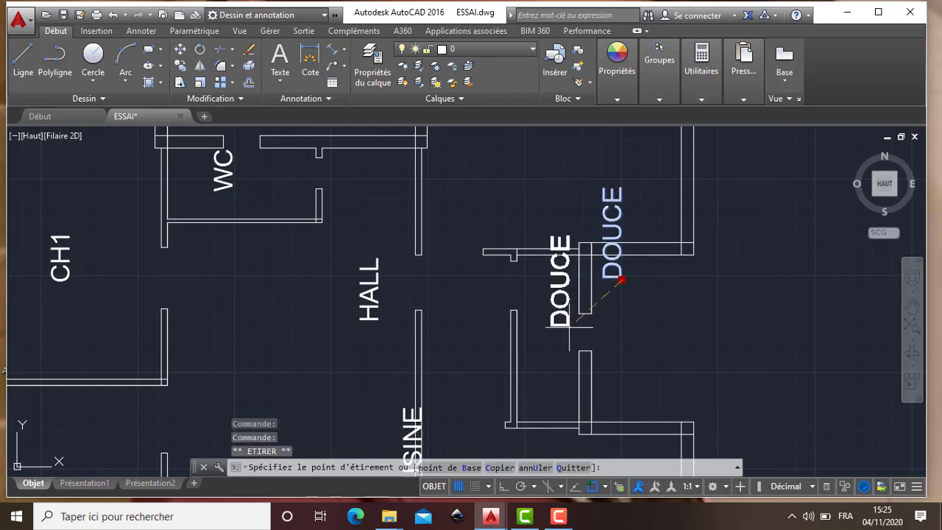
left_click(546, 372)
scroll(544, 361, "down", 5)
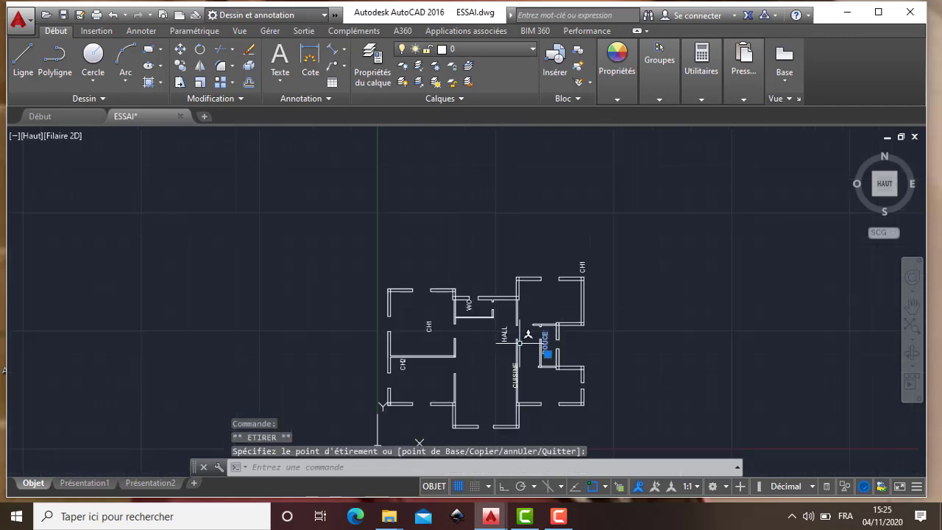
Step: Move the CH1 label lying outside the plan's upper-right corner into the middle of the upper-right bedroom
scroll(544, 345, "up", 4)
scroll(602, 284, "down", 1)
scroll(604, 206, "up", 4)
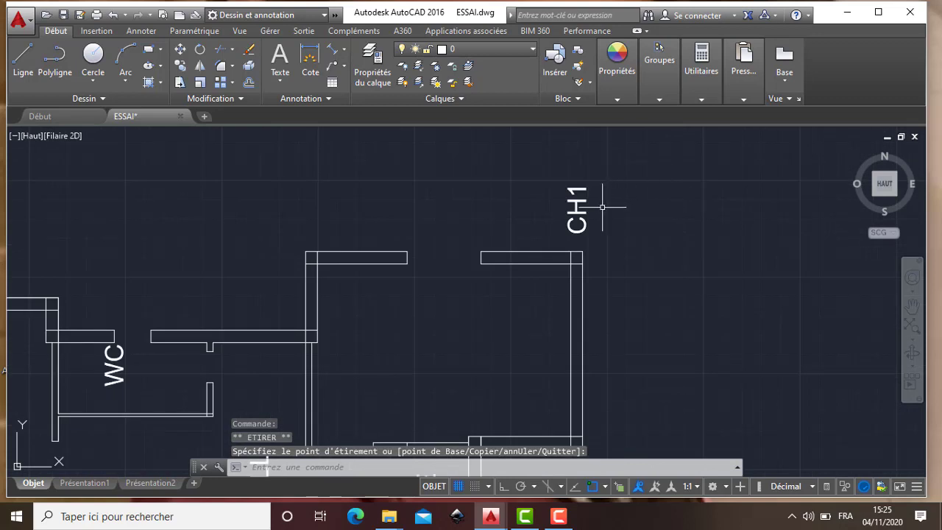
left_click(583, 221)
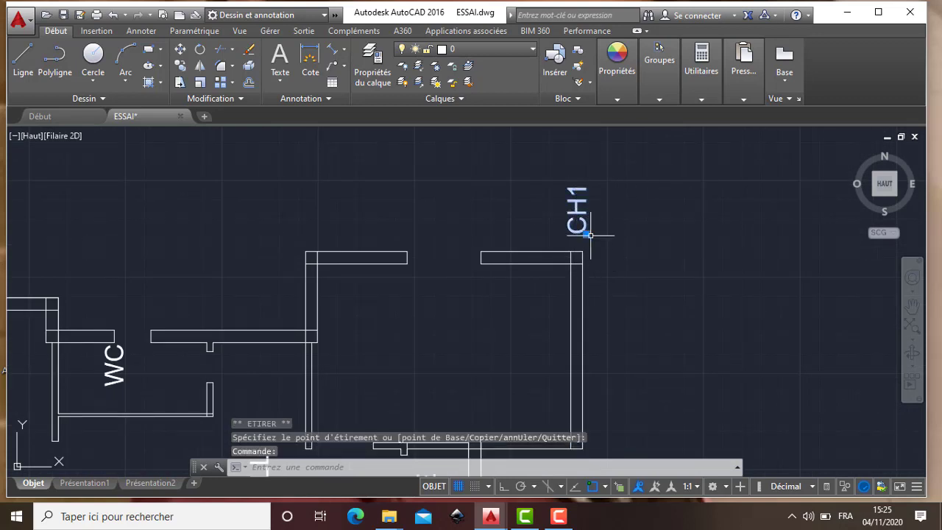
left_click(590, 234)
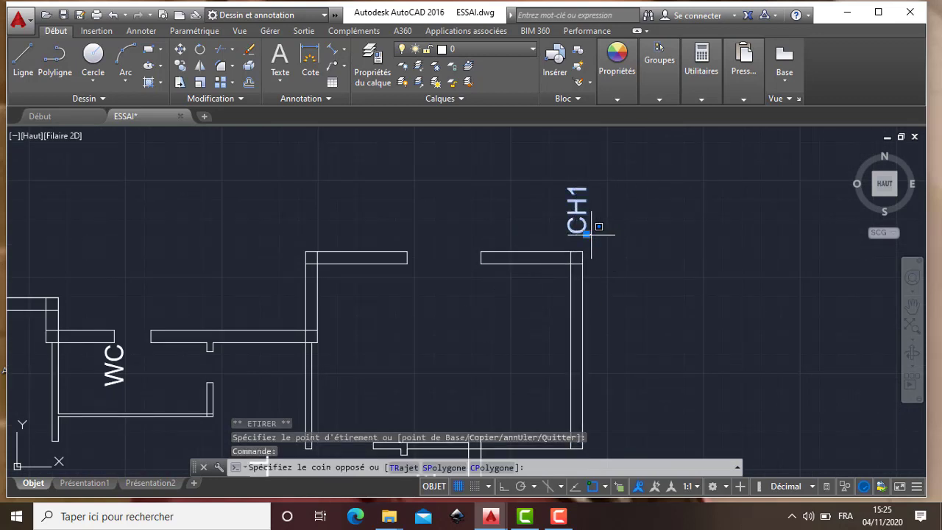
left_click(587, 234)
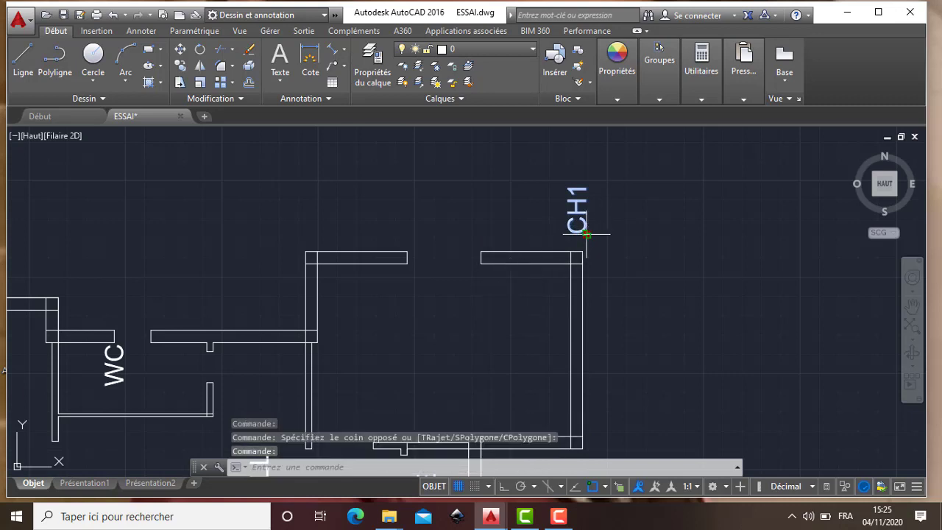
left_click(587, 234)
left_click(450, 363)
scroll(368, 316, "down", 8)
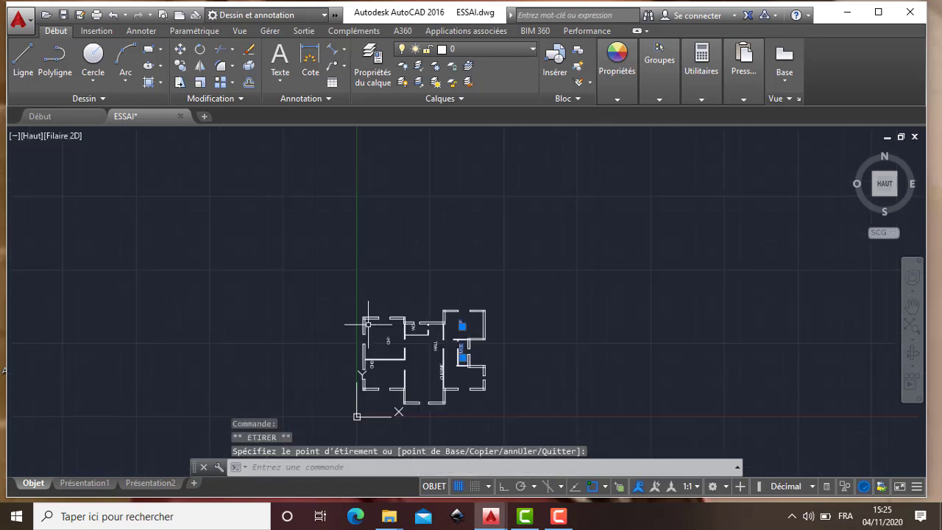
Step: Move the CH2 label away from the dividing wall towards the middle of the lower-left bedroom
scroll(377, 352, "up", 3)
scroll(377, 346, "up", 2)
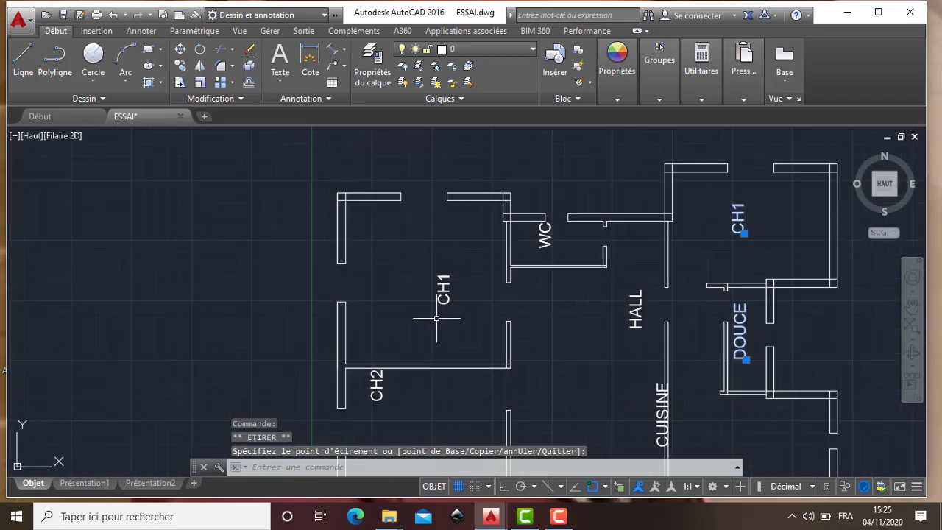
scroll(442, 306, "up", 3)
scroll(434, 346, "down", 7)
scroll(425, 345, "up", 7)
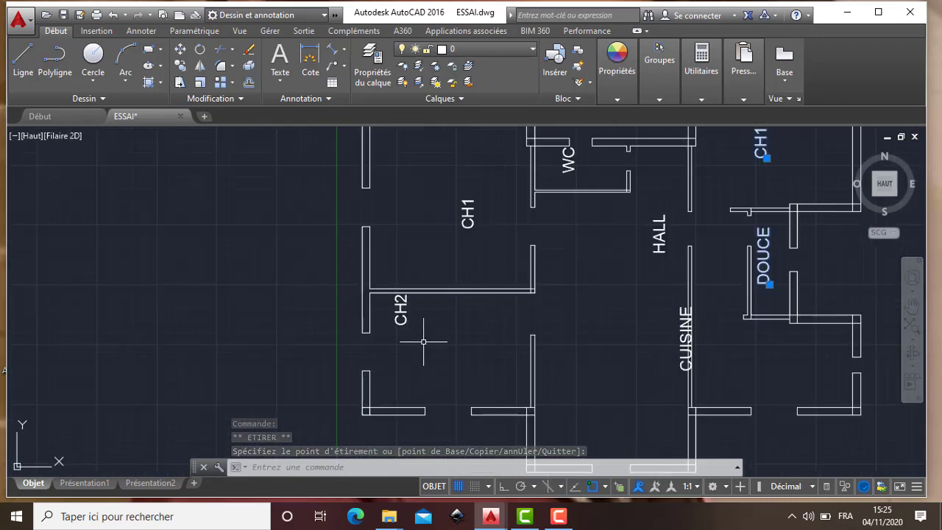
left_click(387, 296)
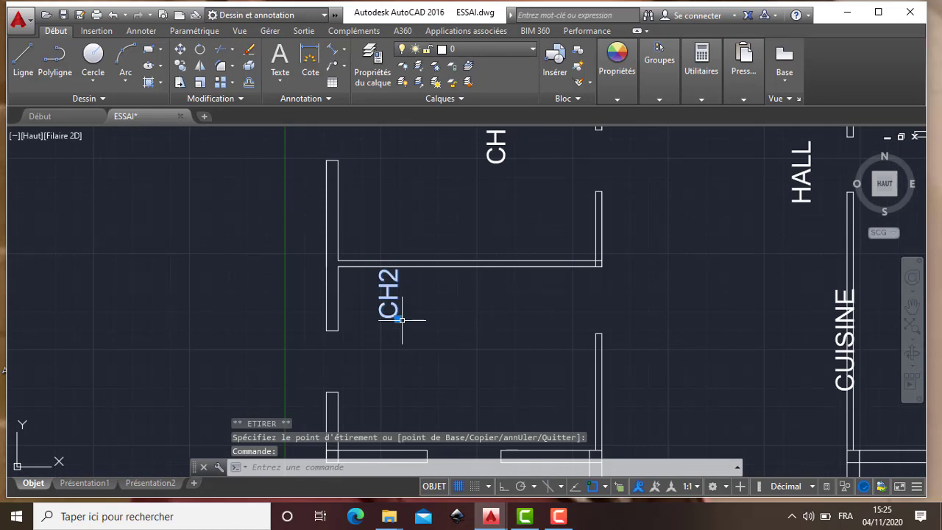
left_click(397, 317)
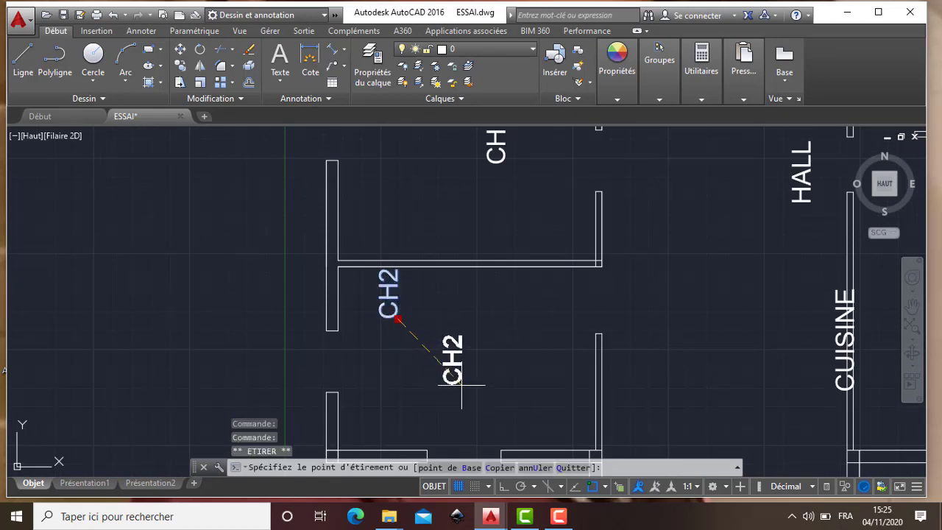
scroll(463, 379, "down", 5)
Step: Move the CUISINE label off the hall wall into the kitchen in the plan's lower-right corner
scroll(479, 324, "up", 8)
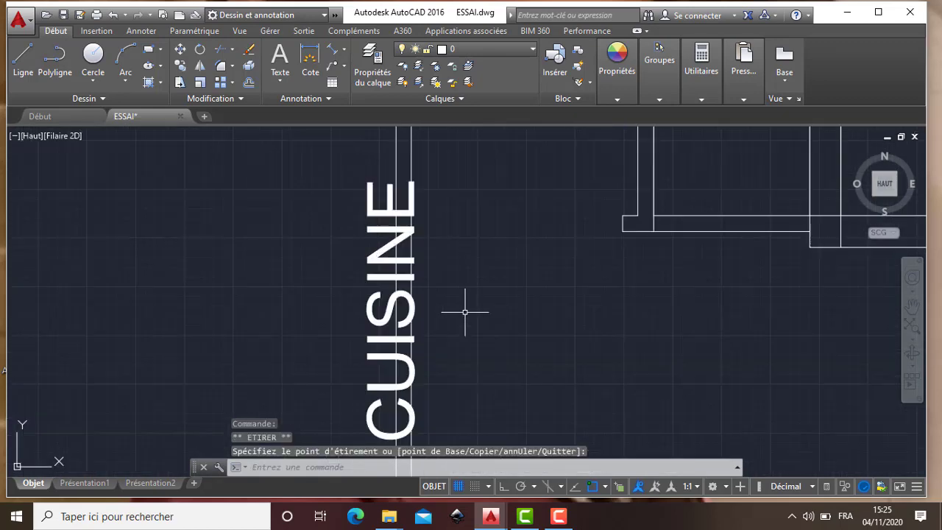
left_click(397, 298)
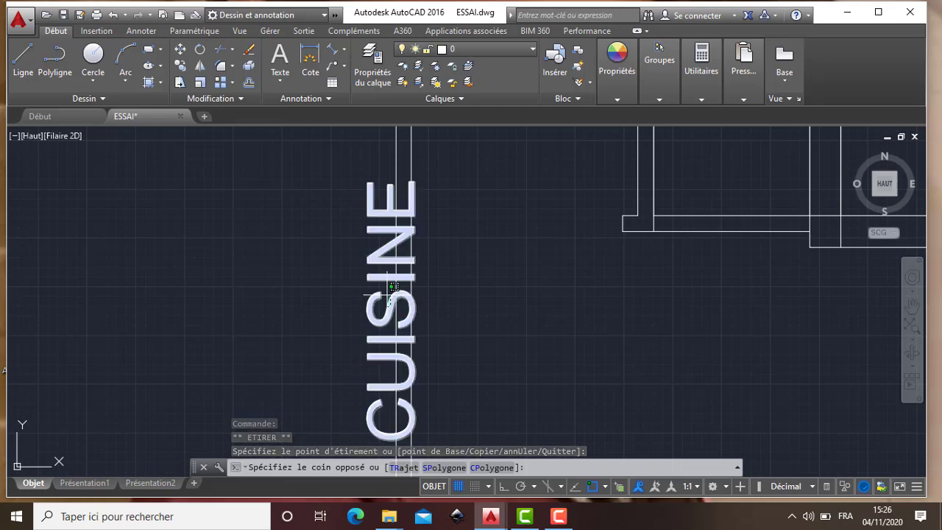
left_click(355, 318)
scroll(398, 327, "down", 4)
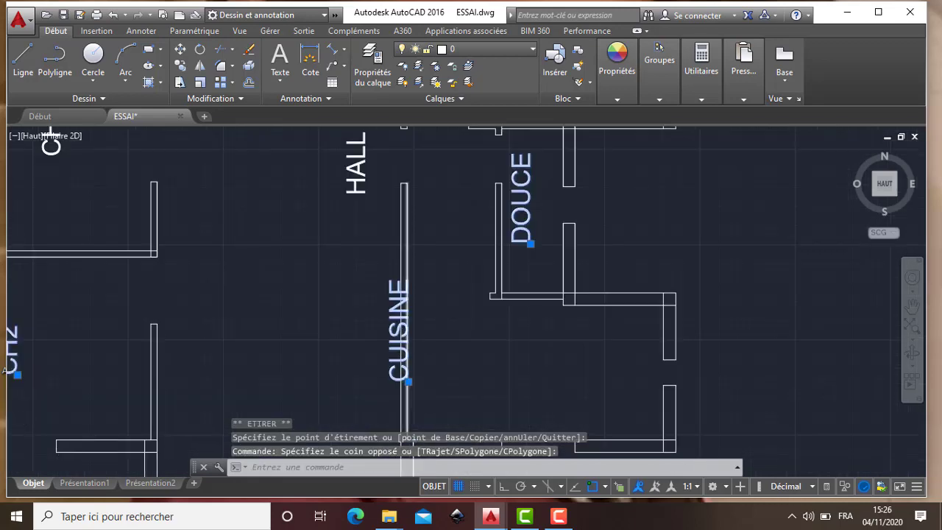
scroll(405, 358, "up", 4)
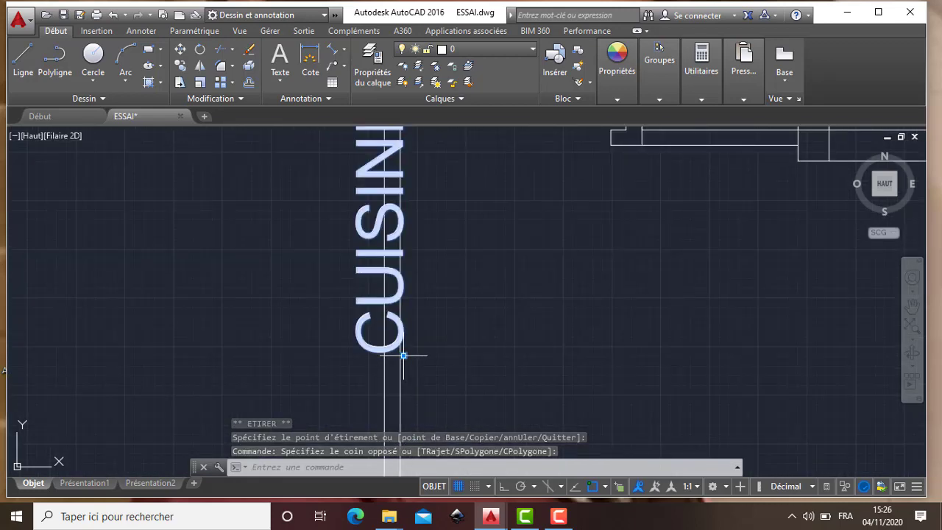
left_click(402, 356)
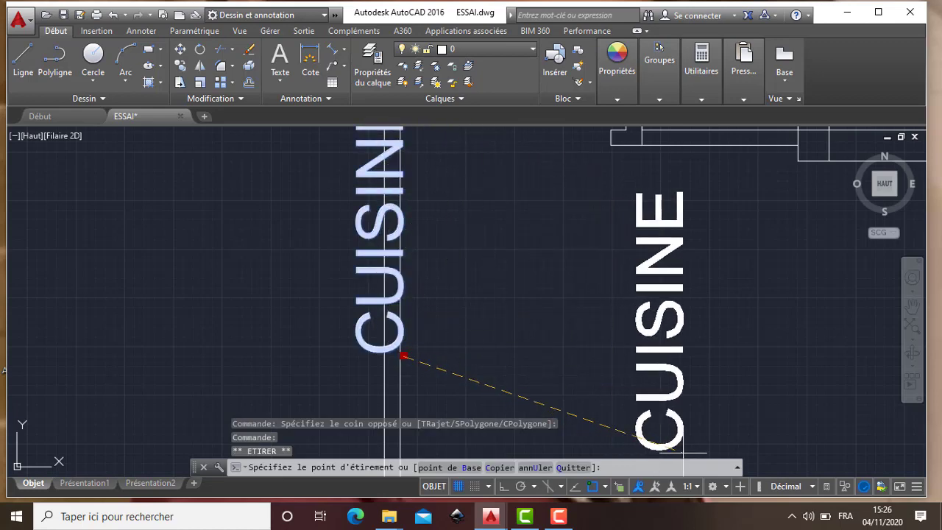
scroll(640, 445, "down", 10)
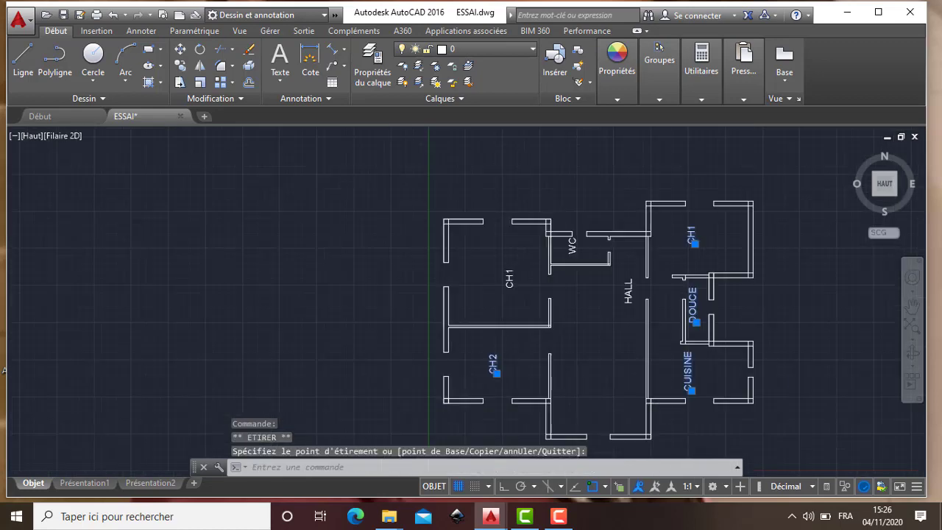
Step: Move the HALL label down and left to the middle of the central hall
scroll(585, 405, "up", 6)
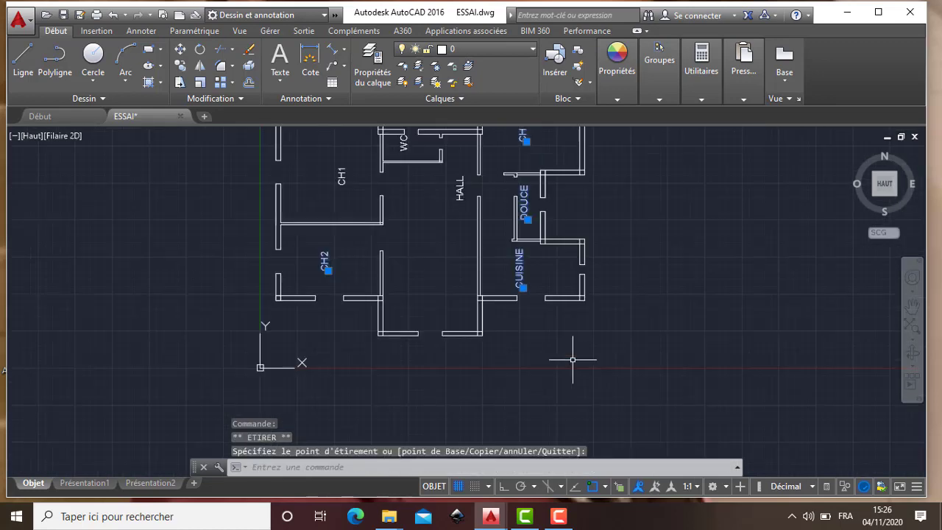
left_click(458, 201)
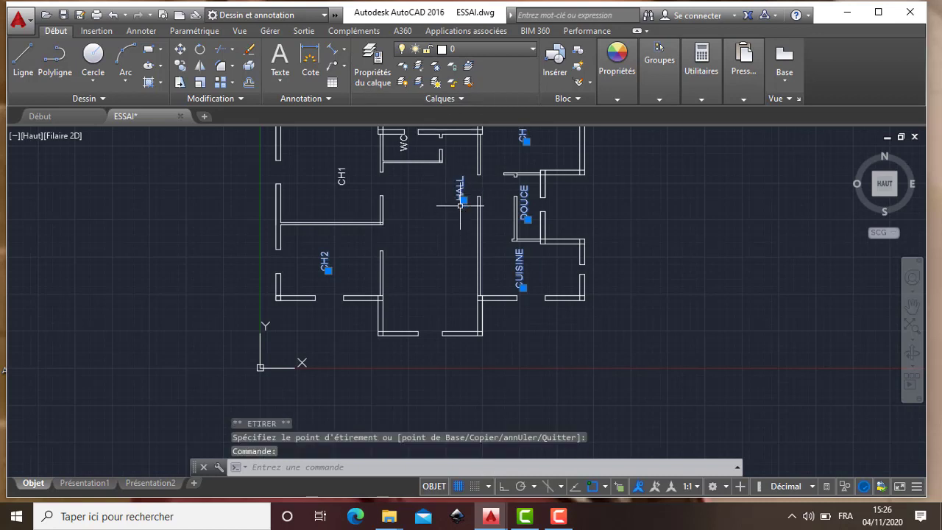
left_click(462, 199)
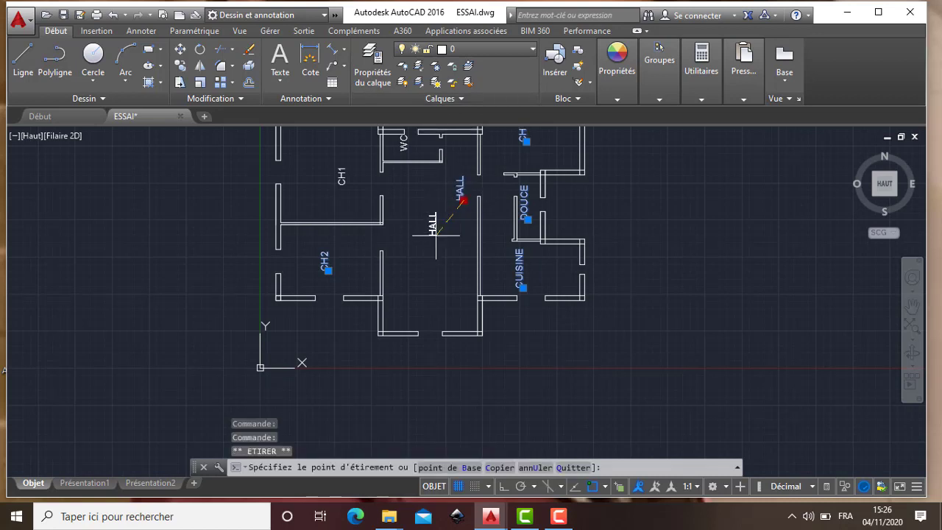
left_click(436, 236)
scroll(445, 154, "down", 2)
scroll(445, 151, "up", 2)
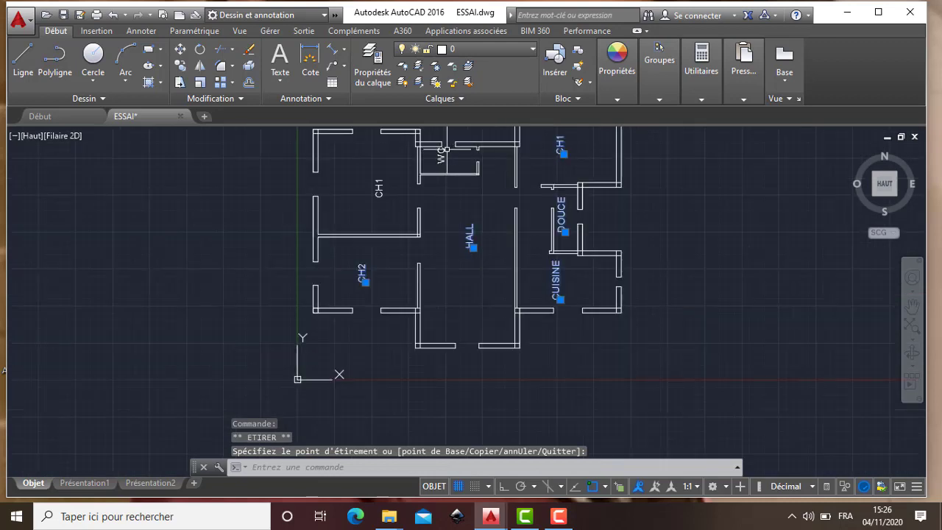
scroll(445, 149, "up", 2)
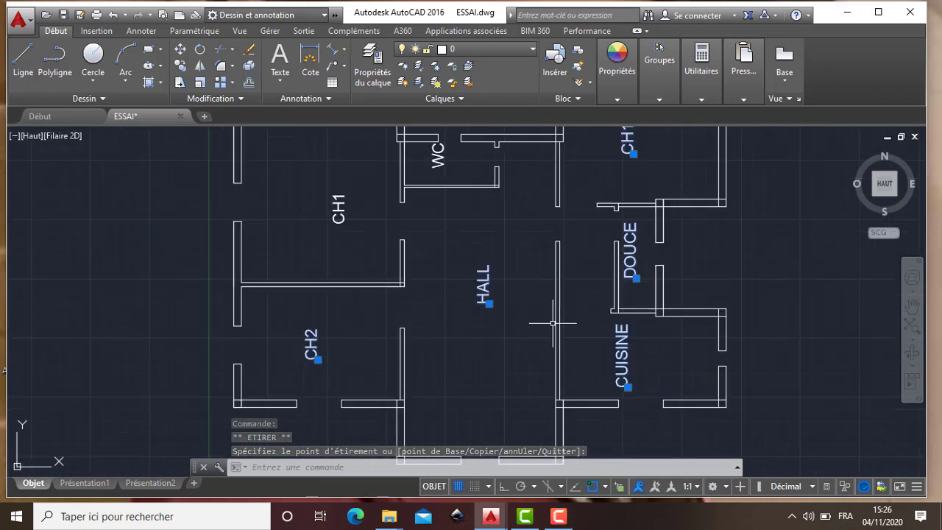
Step: Clear the selection of the repositioned room labels
scroll(331, 272, "down", 2)
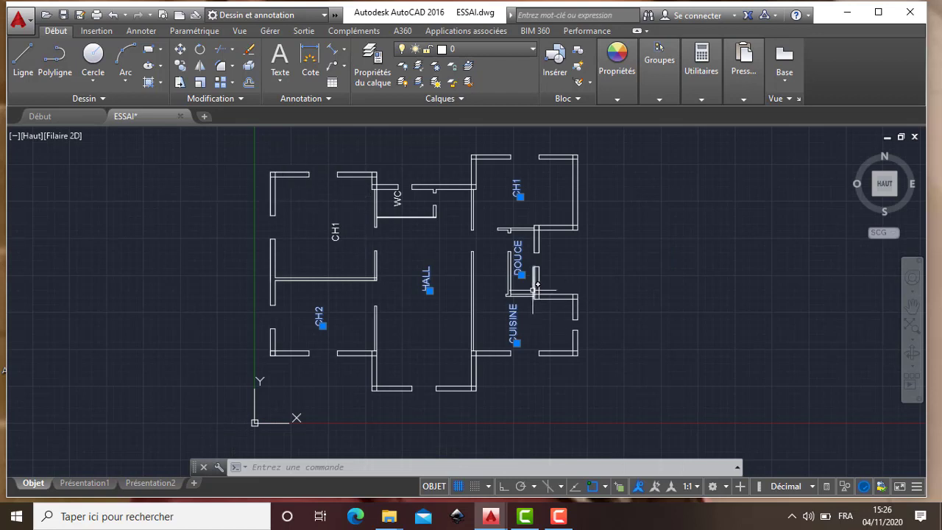
left_click(322, 325)
key("Escape")
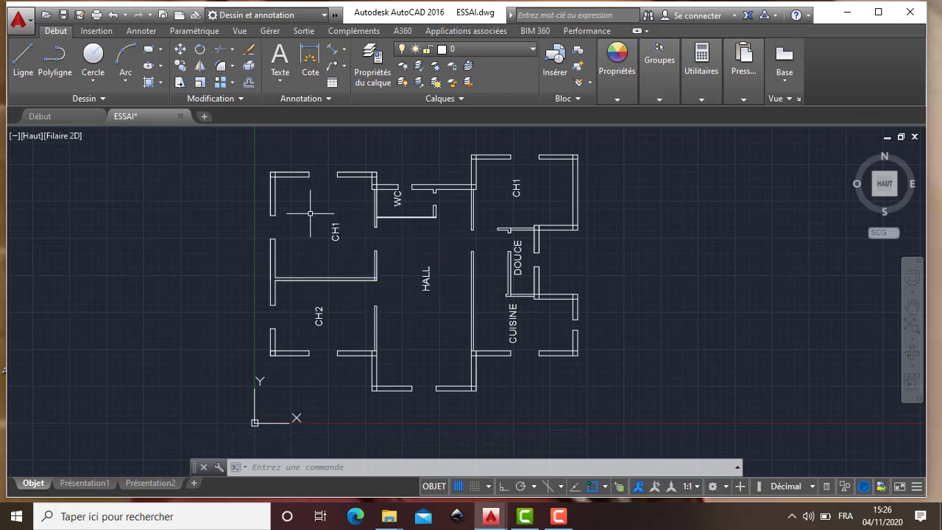
scroll(299, 214, "up", 2)
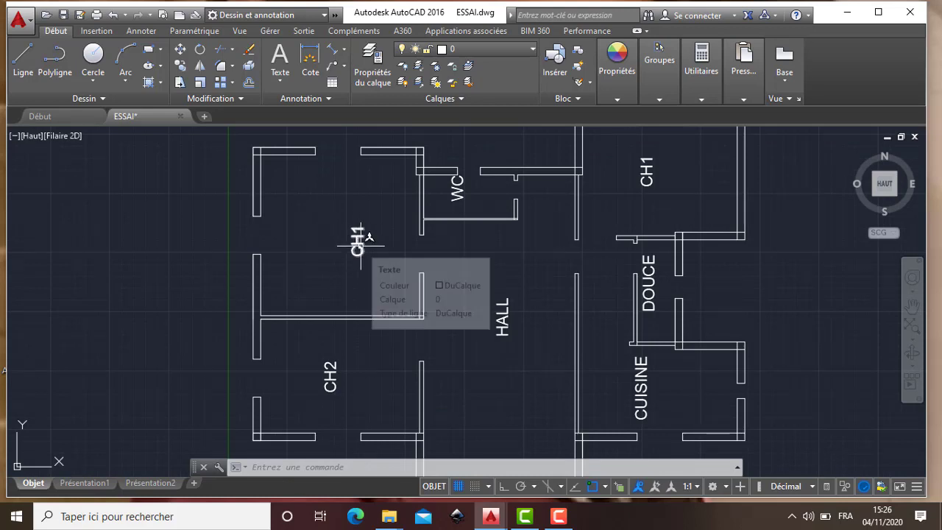
scroll(354, 239, "up", 3)
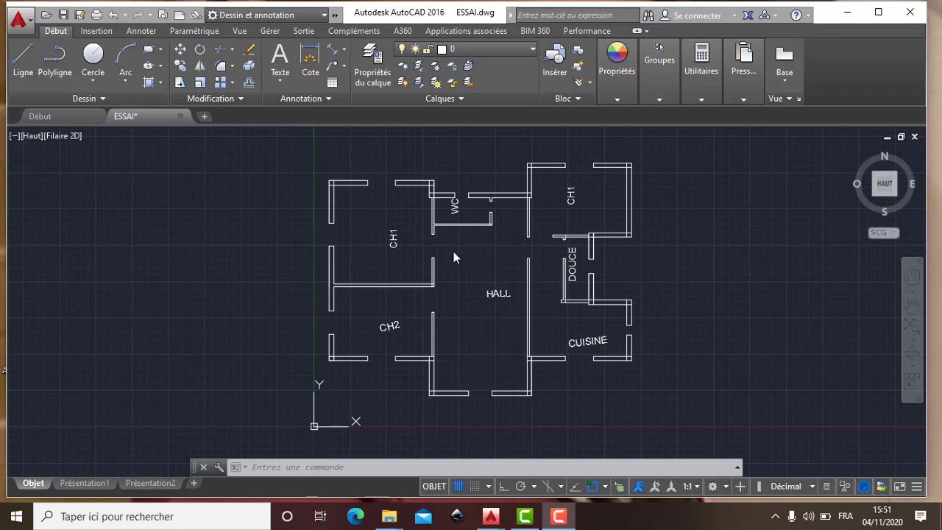
Step: Scale the CH1 label in the upper-left bedroom by a factor of 4 about its insertion point
left_click(395, 244)
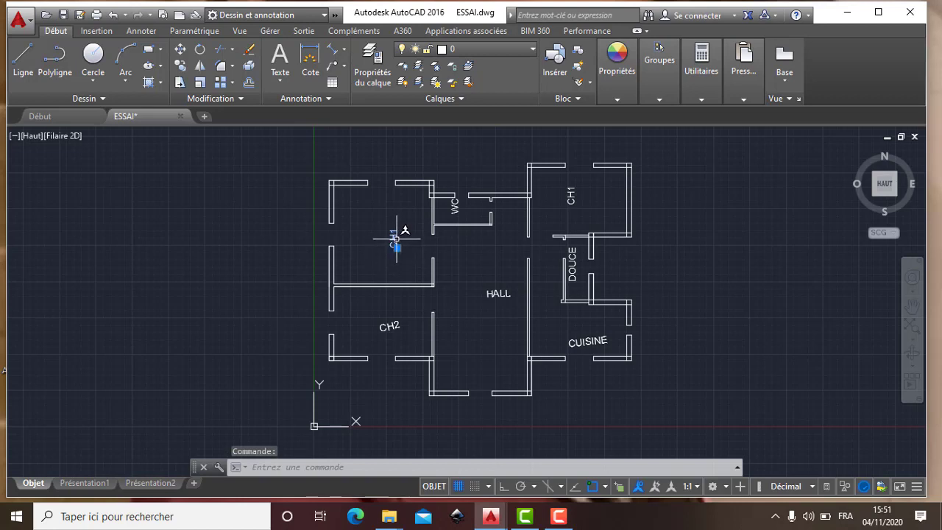
key("Escape")
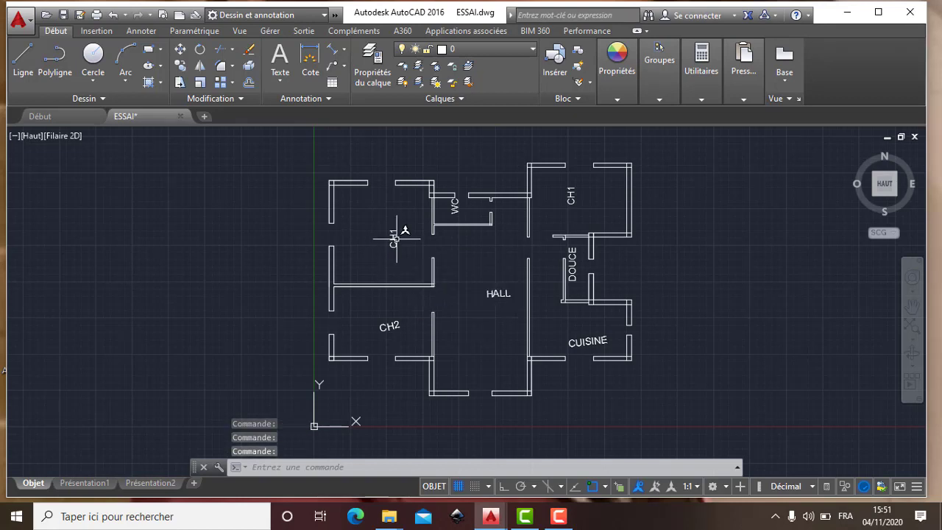
left_click(392, 238)
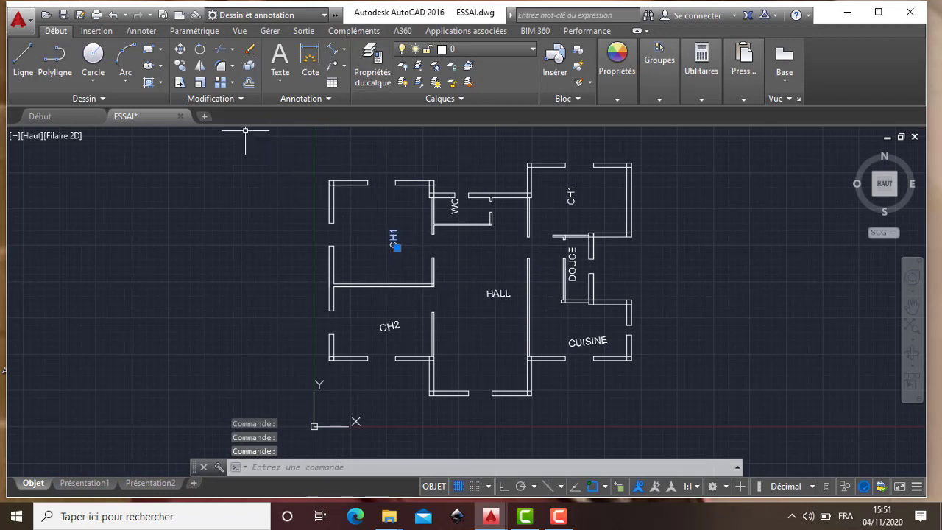
left_click(200, 83)
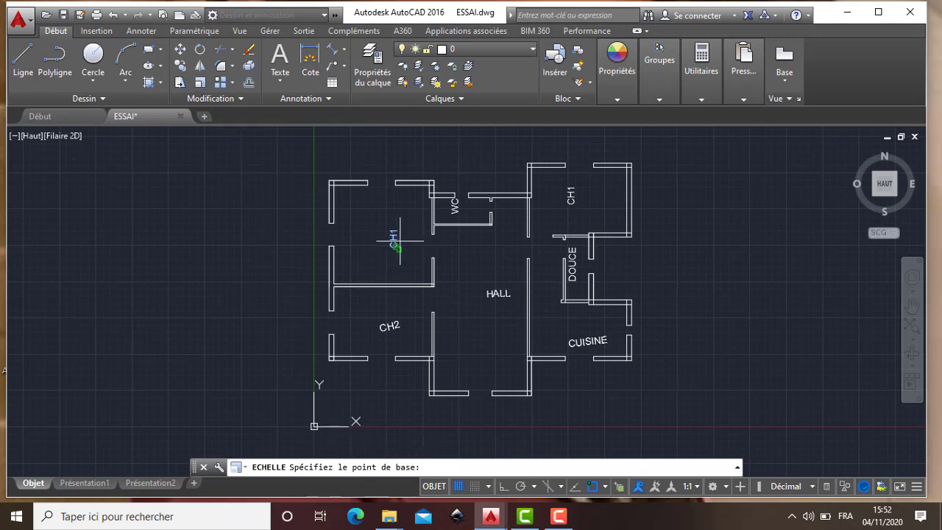
scroll(401, 244, "up", 2)
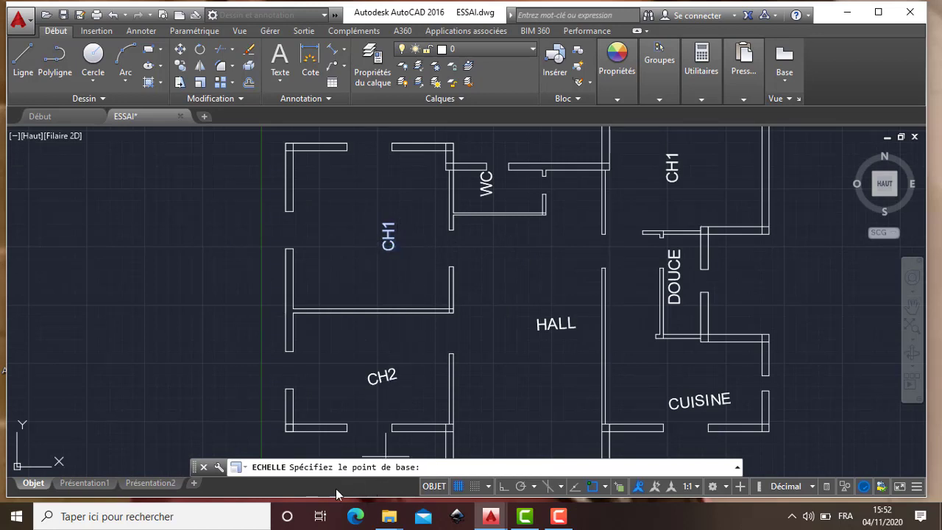
left_click(393, 251)
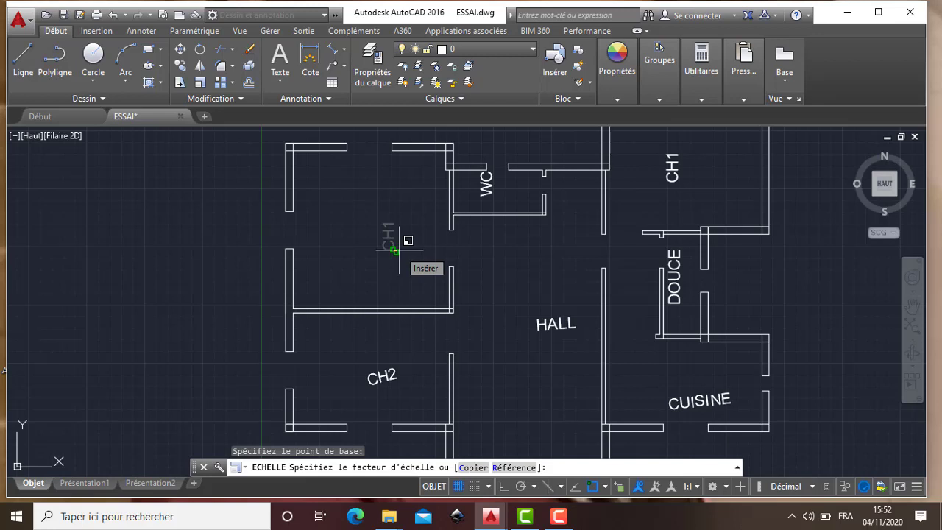
type("4")
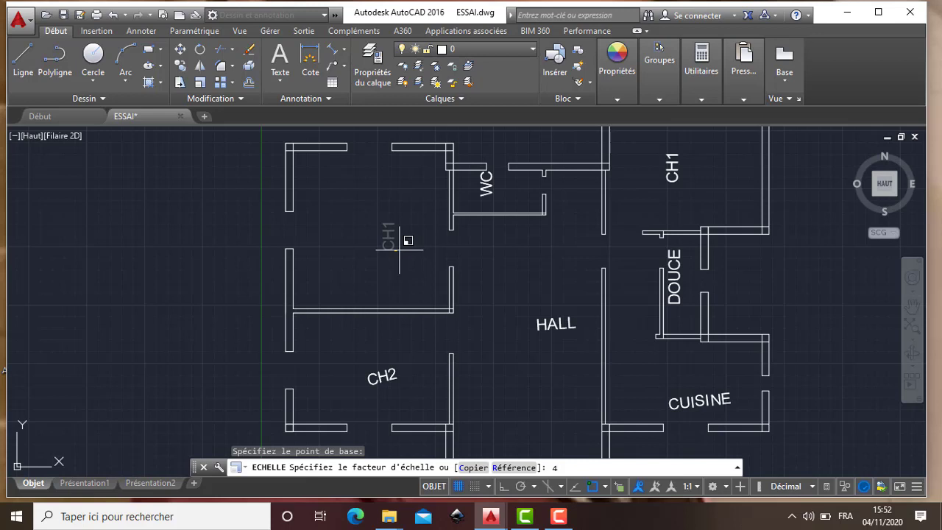
key("Return")
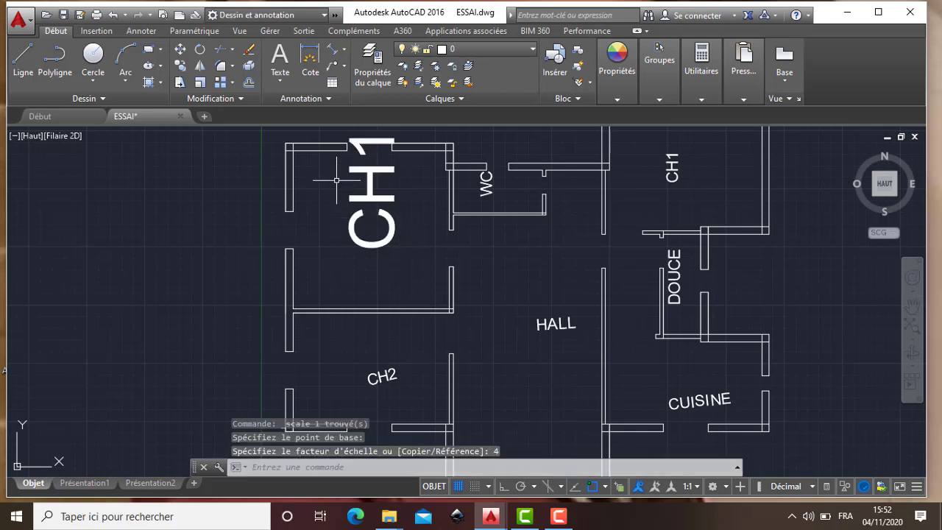
Step: Undo the scaling of the upper-left bedroom's CH1 label
scroll(366, 158, "up", 2)
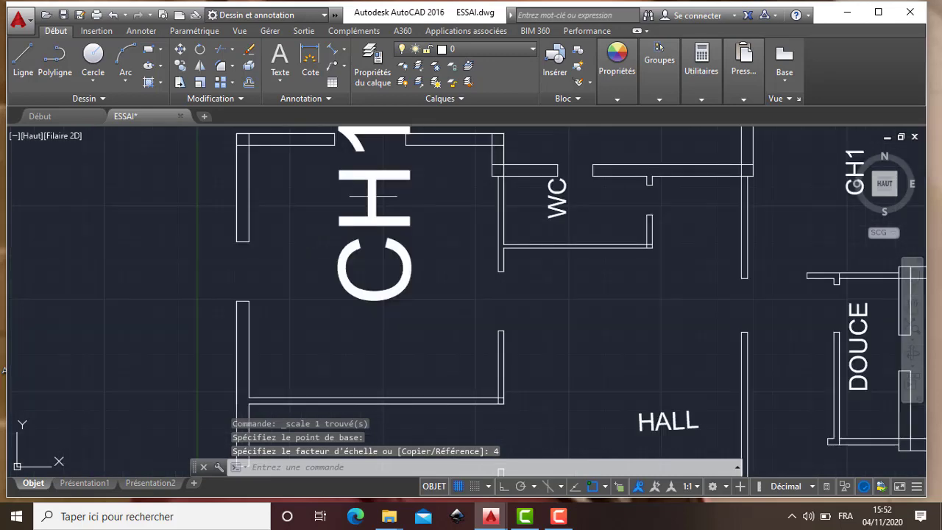
scroll(375, 151, "down", 2)
scroll(384, 140, "up", 4)
scroll(388, 193, "down", 4)
scroll(377, 221, "up", 2)
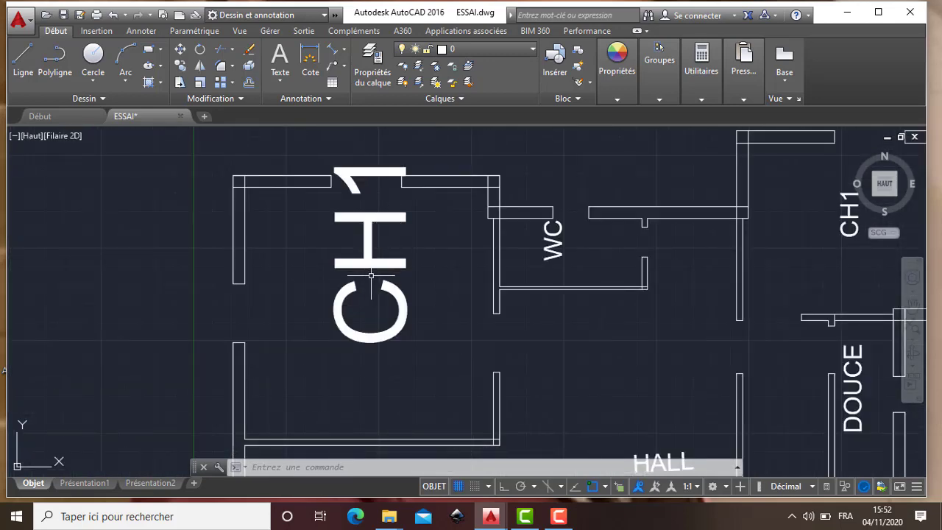
left_click(382, 336)
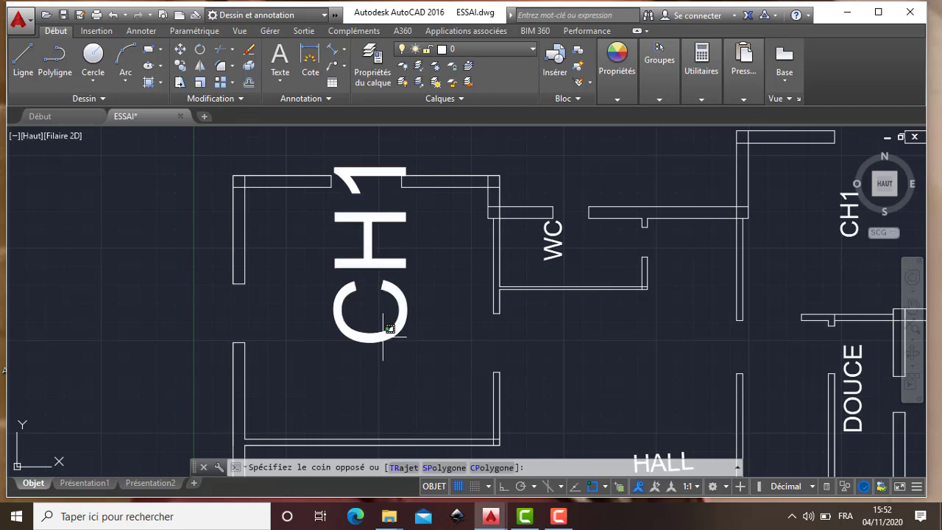
key("Escape")
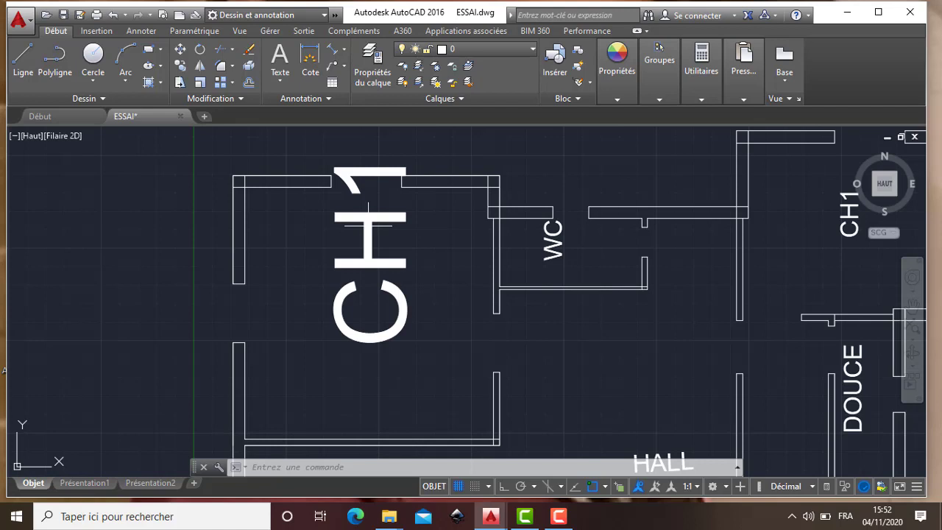
scroll(418, 227, "down", 2)
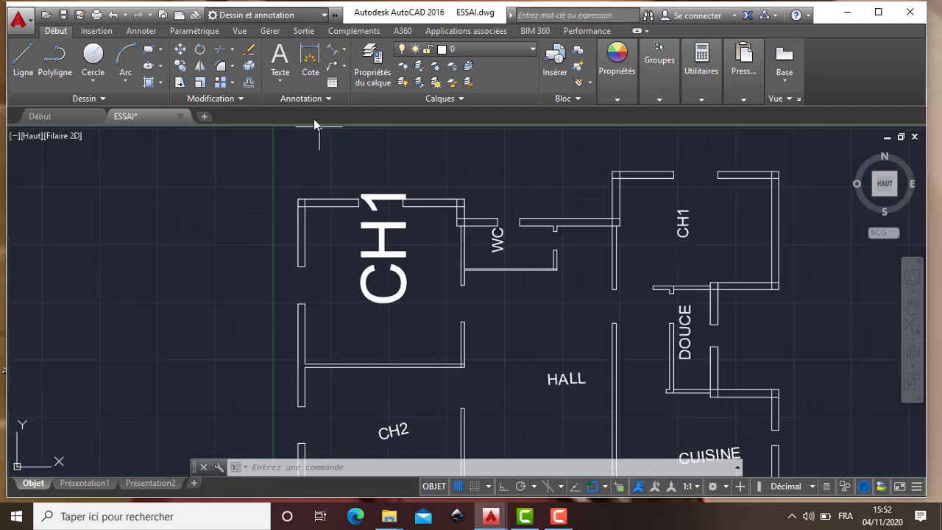
left_click(112, 17)
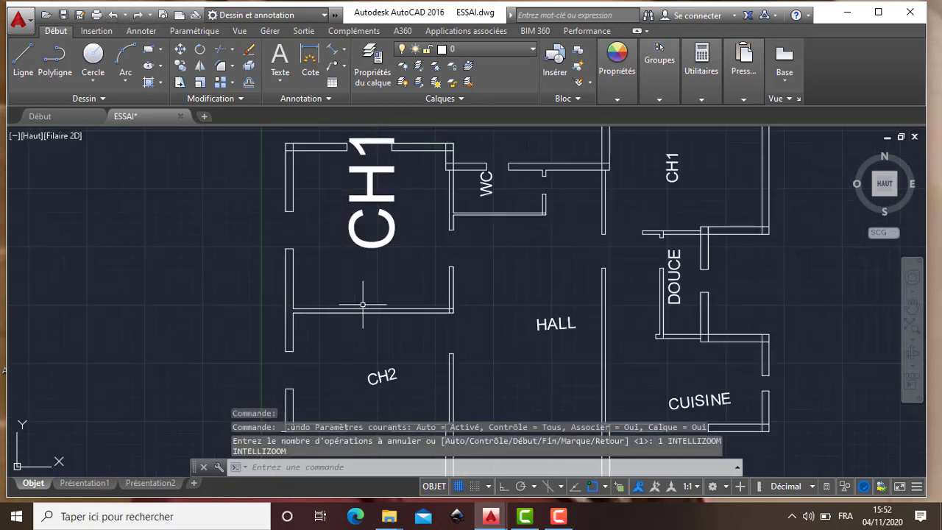
left_click(112, 16)
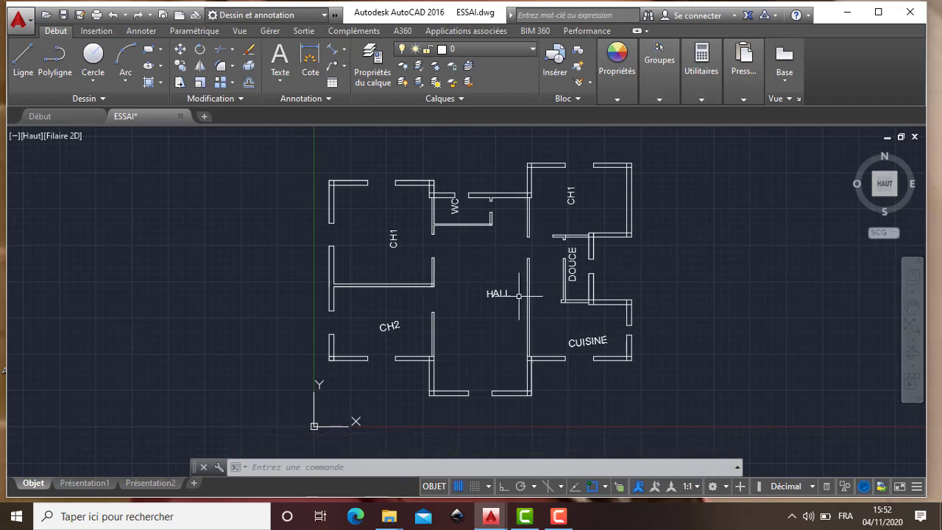
Step: Rotate the kitchen's CUISINE label about its insertion point until it reads roughly horizontally
left_click(592, 338)
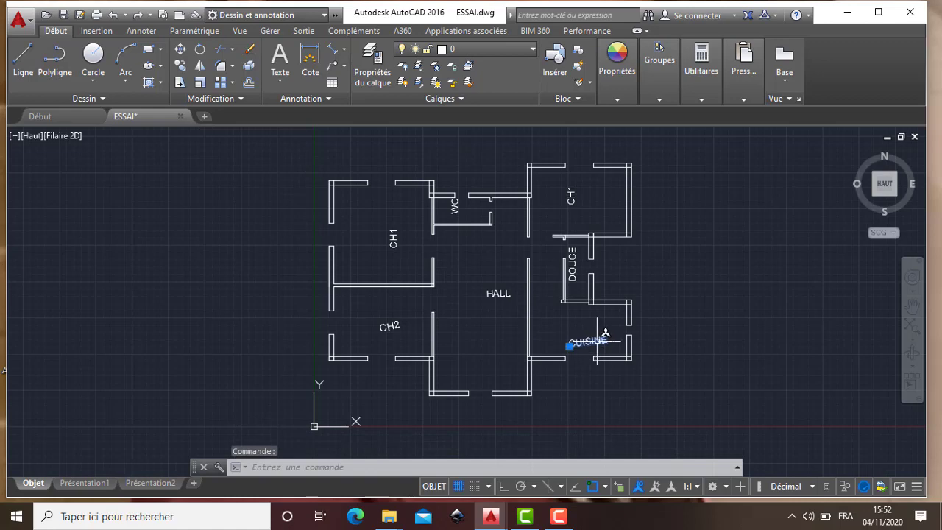
scroll(596, 340, "up", 4)
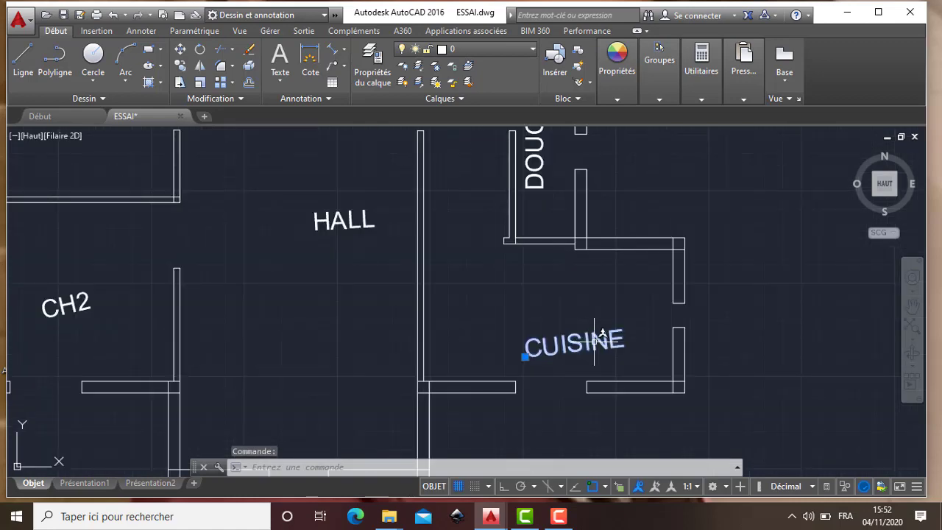
right_click(525, 357)
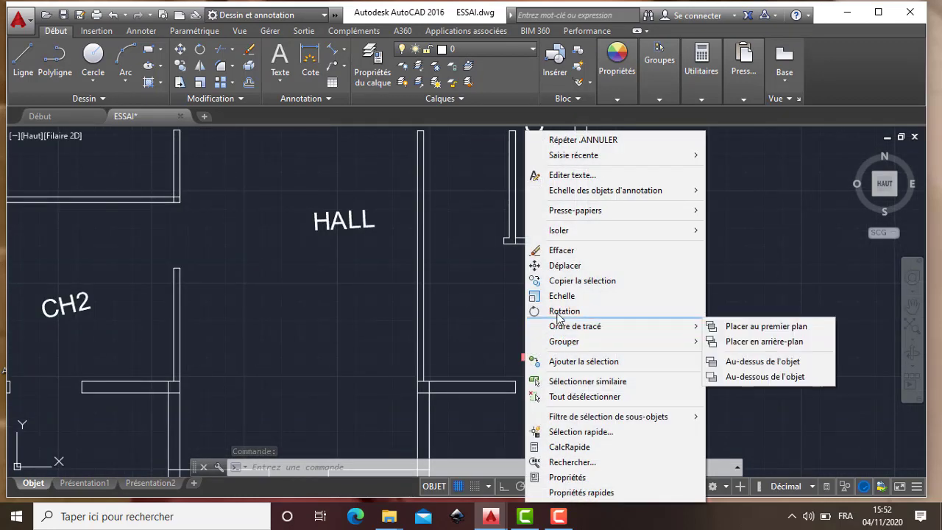
left_click(550, 313)
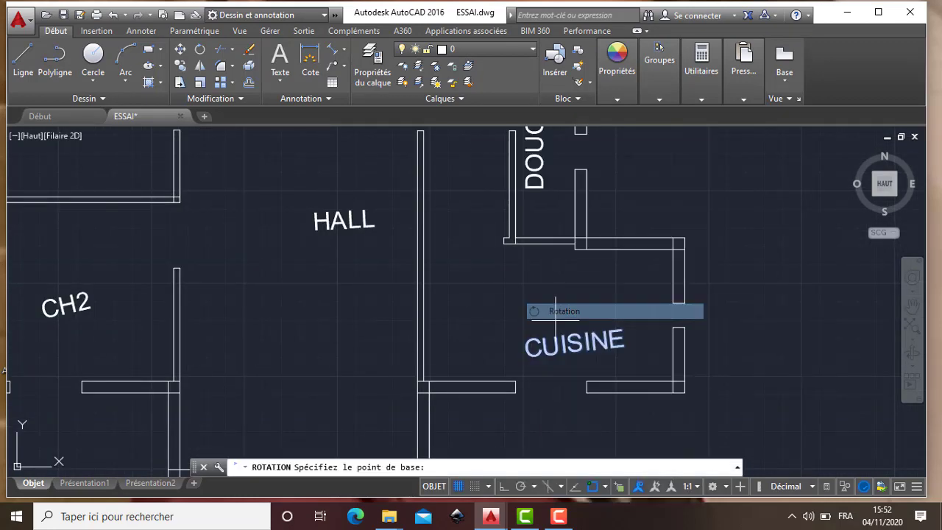
left_click(525, 356)
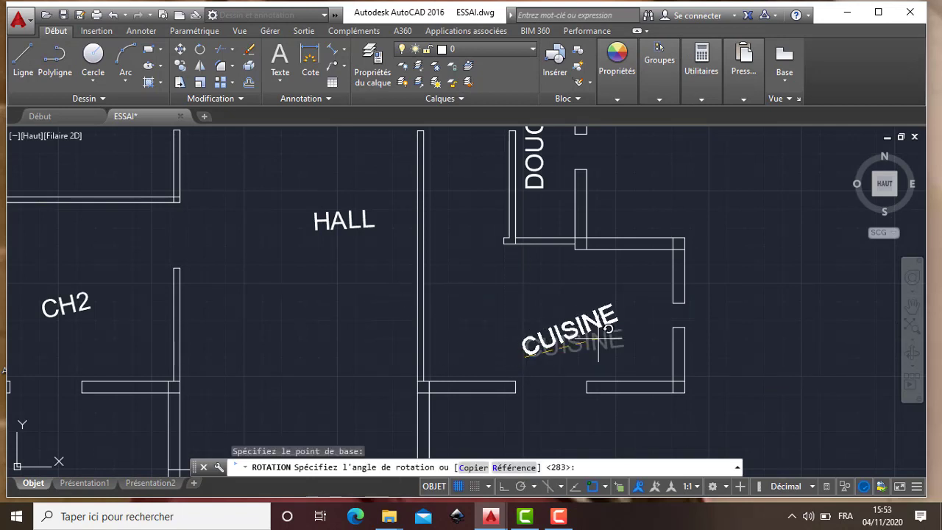
left_click(645, 365)
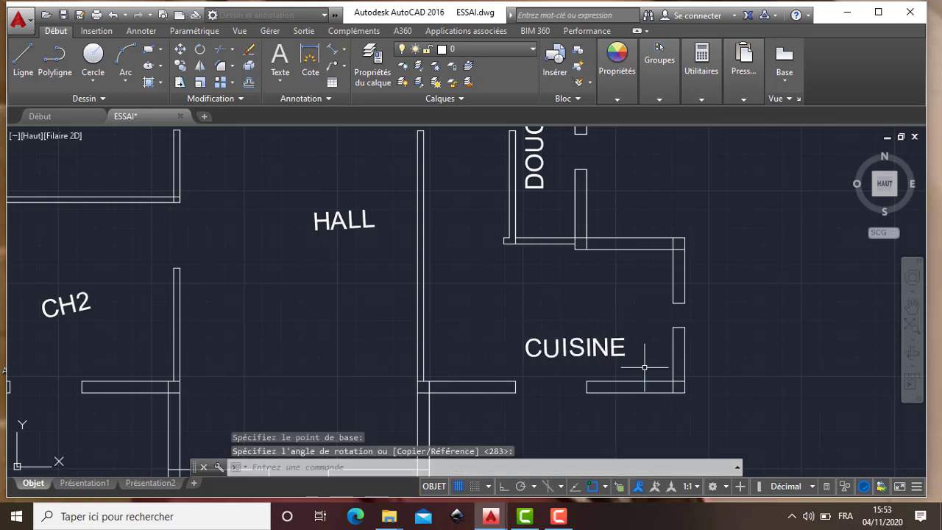
Step: Edit the CH2 label in the lower-left bedroom so that it reads CHAMBRE2
scroll(547, 187, "down", 5)
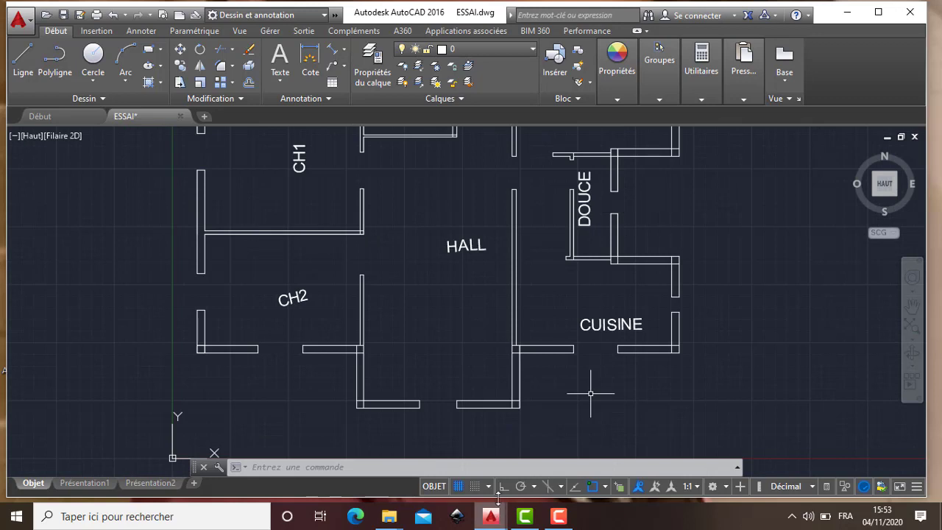
scroll(507, 253, "up", 4)
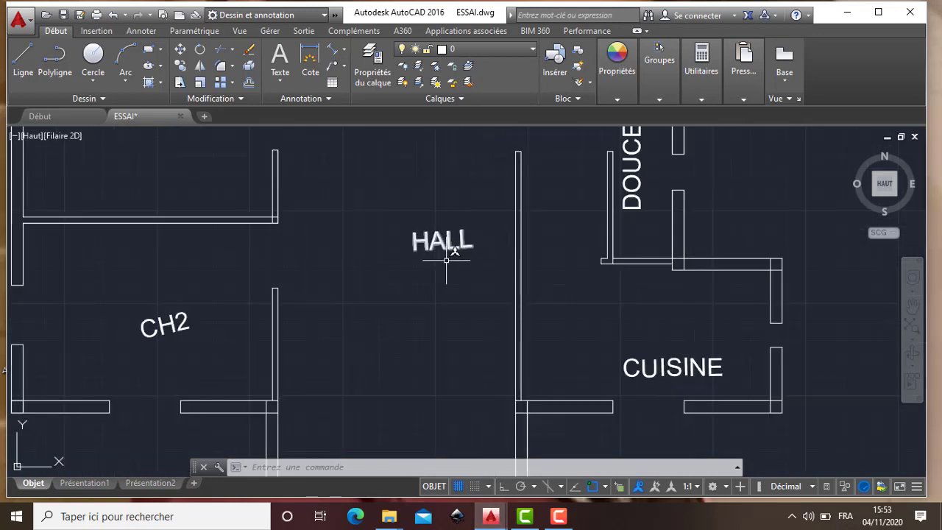
scroll(293, 291, "down", 2)
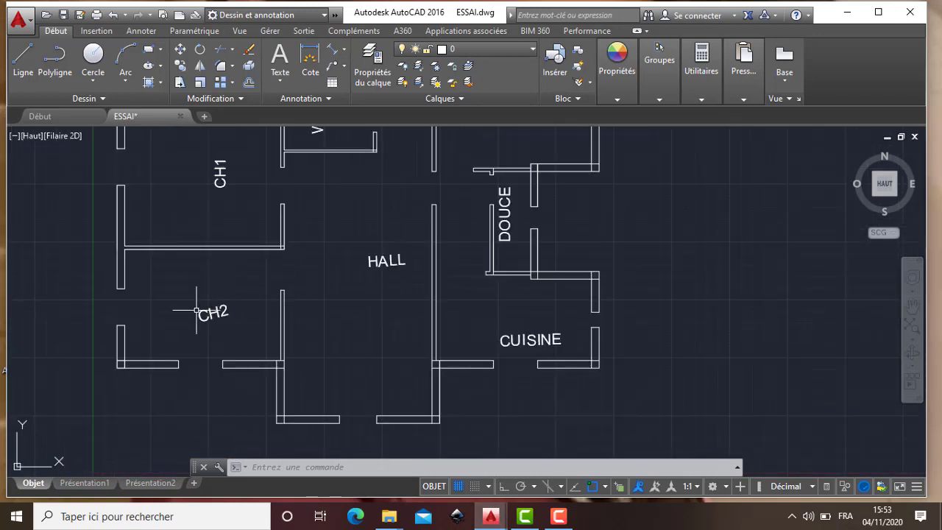
scroll(211, 311, "up", 3)
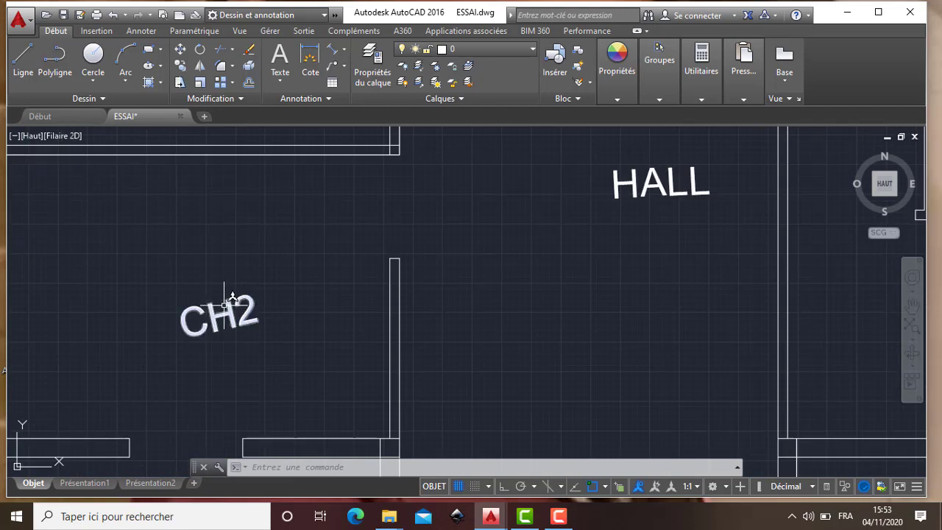
left_click(221, 308)
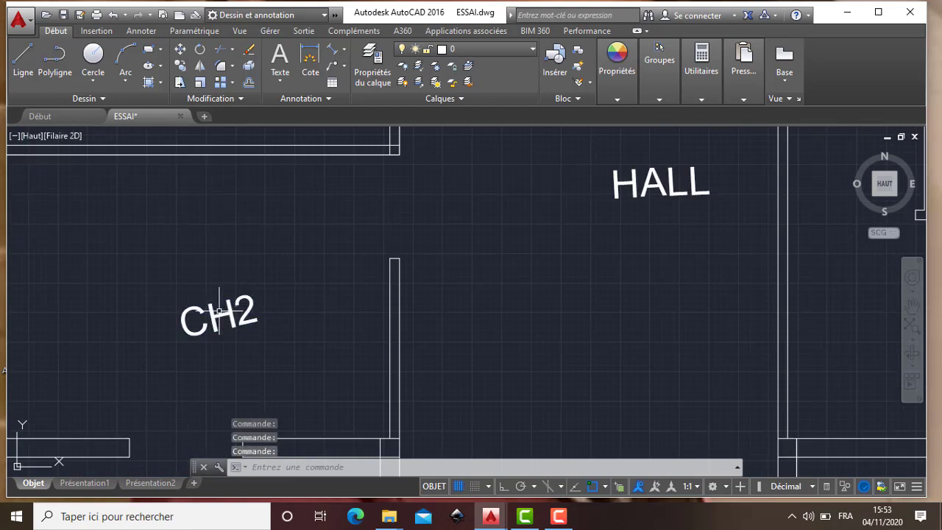
right_click(222, 313)
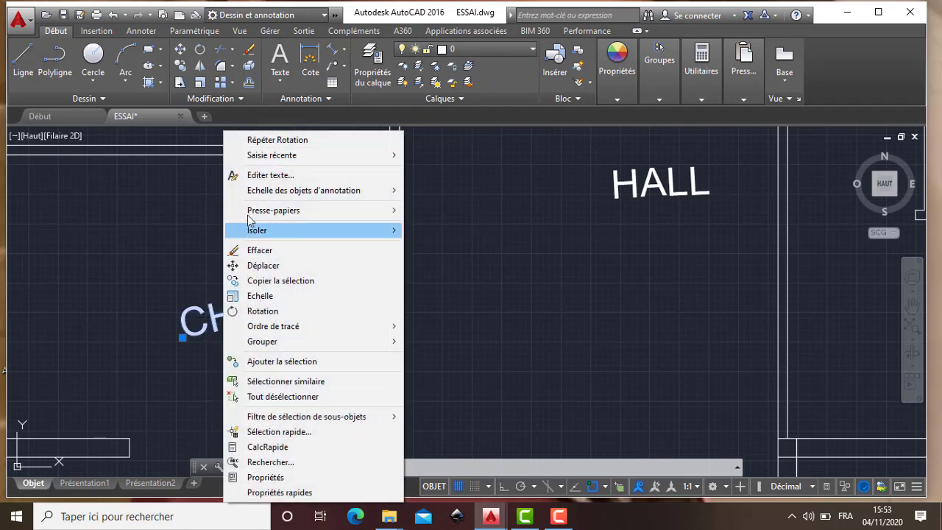
left_click(285, 177)
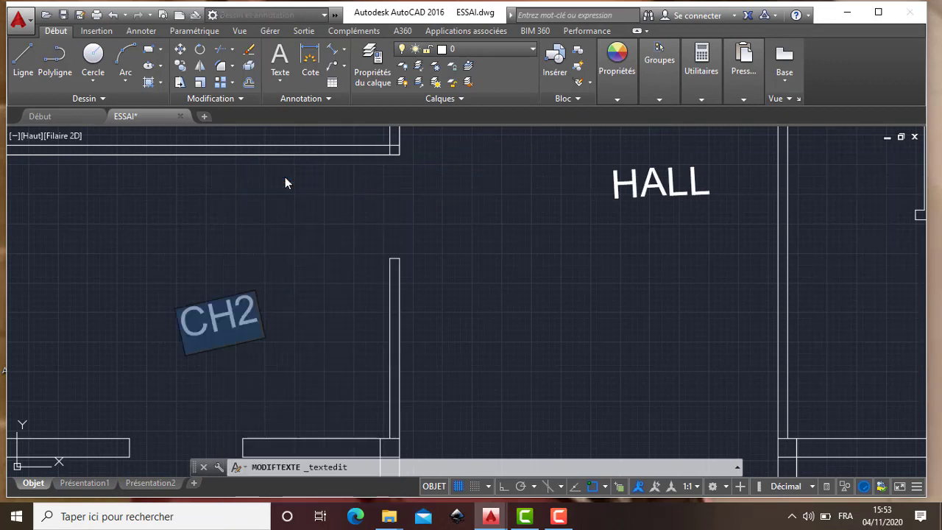
left_click(251, 315)
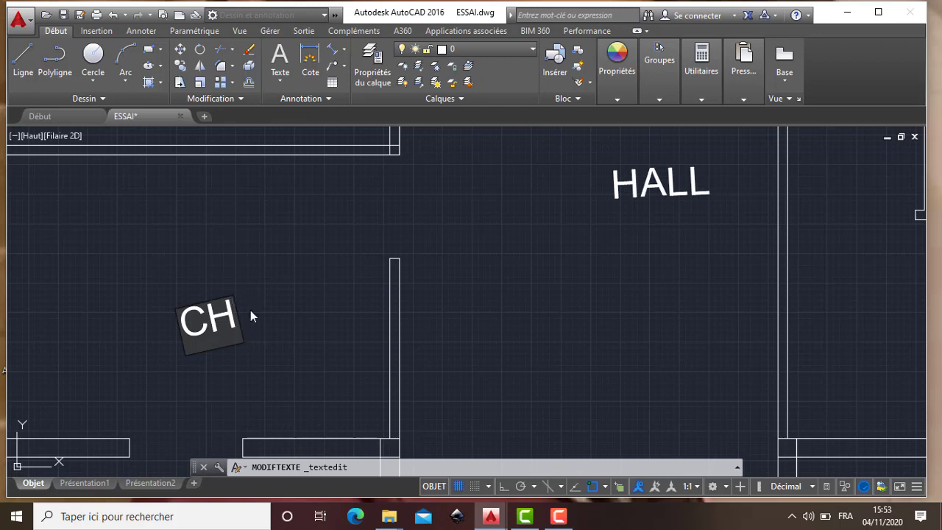
type("AM")
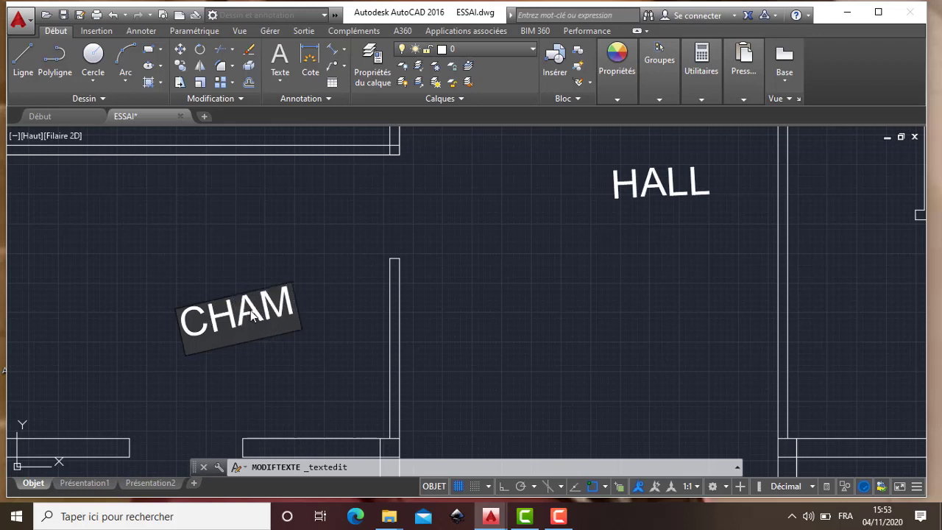
type("BRE")
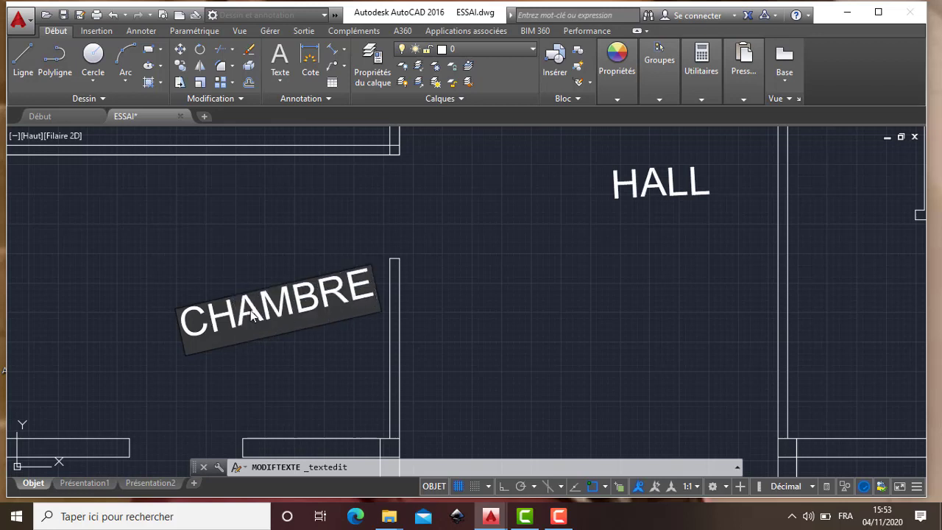
type("2")
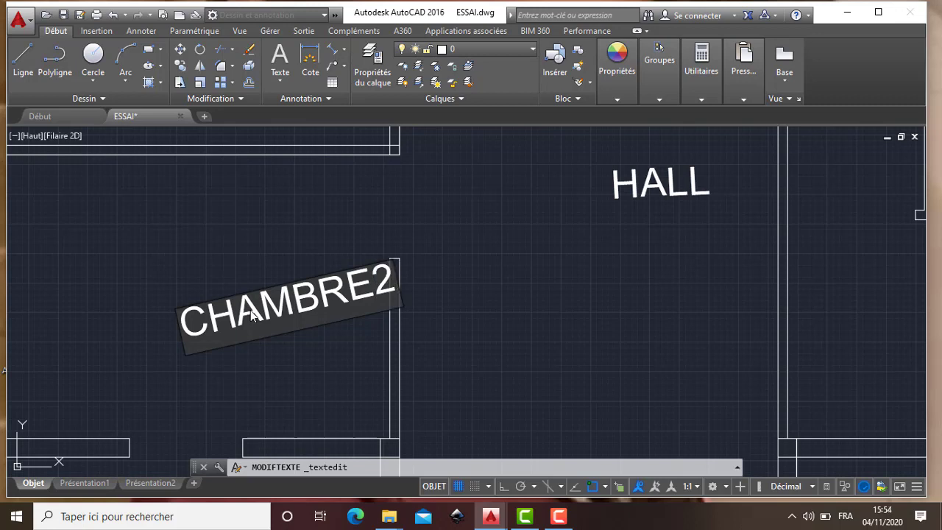
left_click(461, 257)
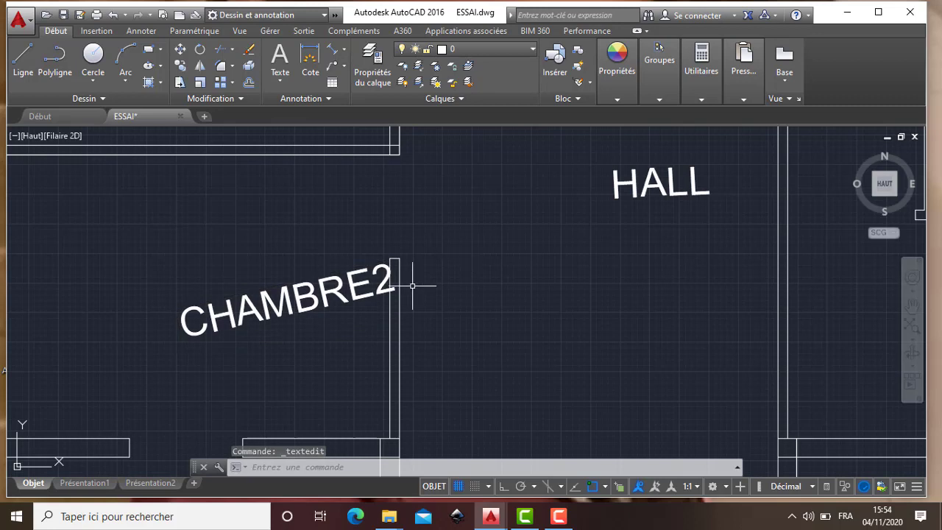
Step: Move the CHAMBRE2 label by its insertion point toward the lower-left bedroom's outer wall, clear of the wall beside the hall
left_click(307, 304)
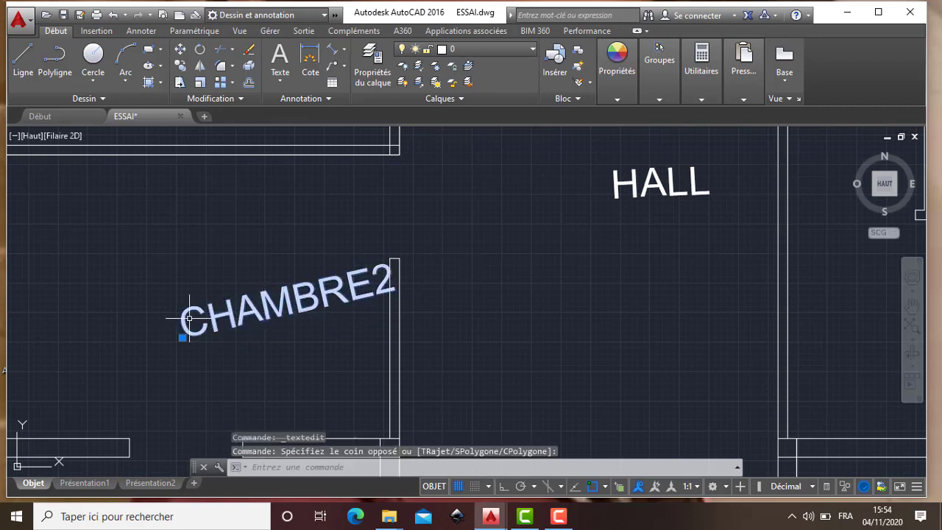
left_click(182, 338)
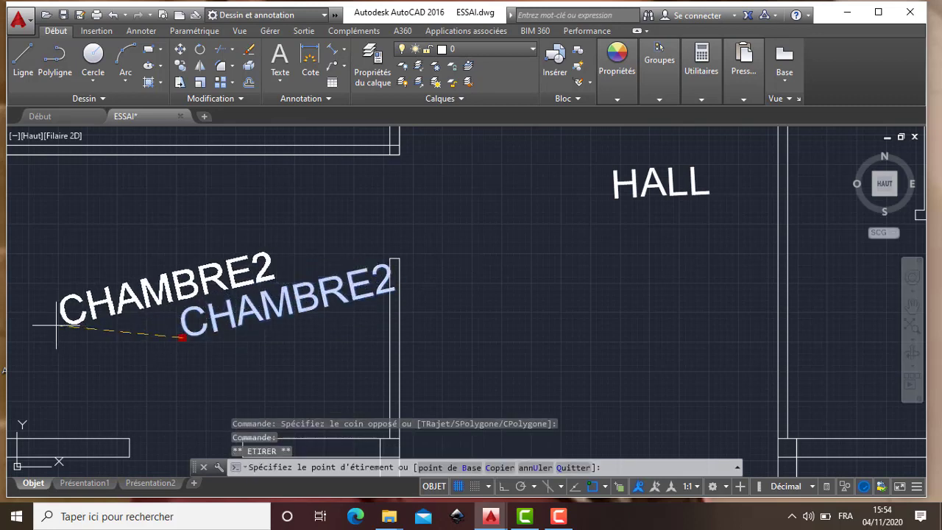
left_click(23, 321)
Step: Rotate the CHAMBRE2 label about its insertion point until it reads roughly horizontally
right_click(94, 302)
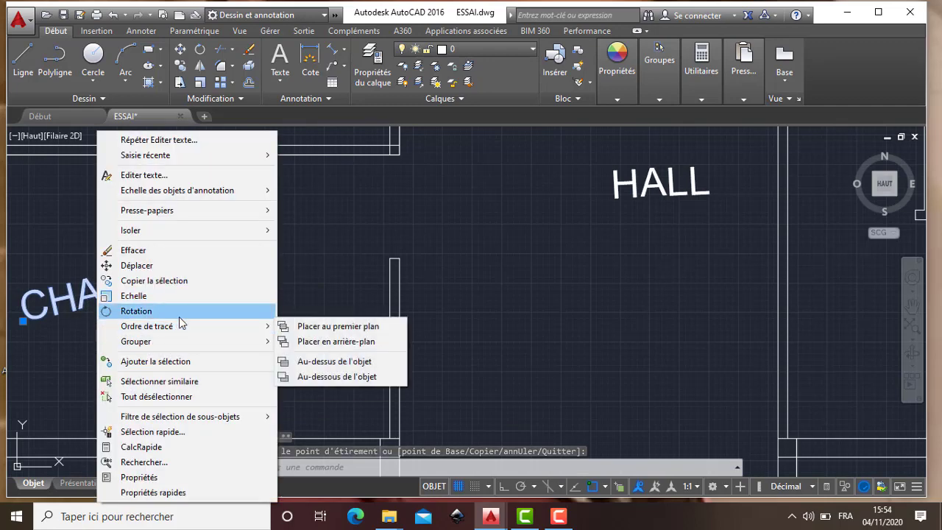
left_click(178, 310)
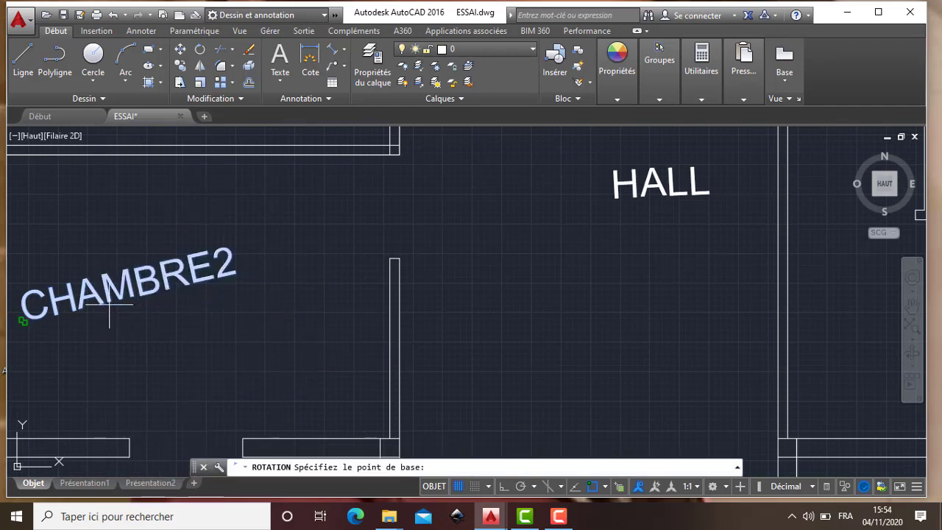
left_click(24, 321)
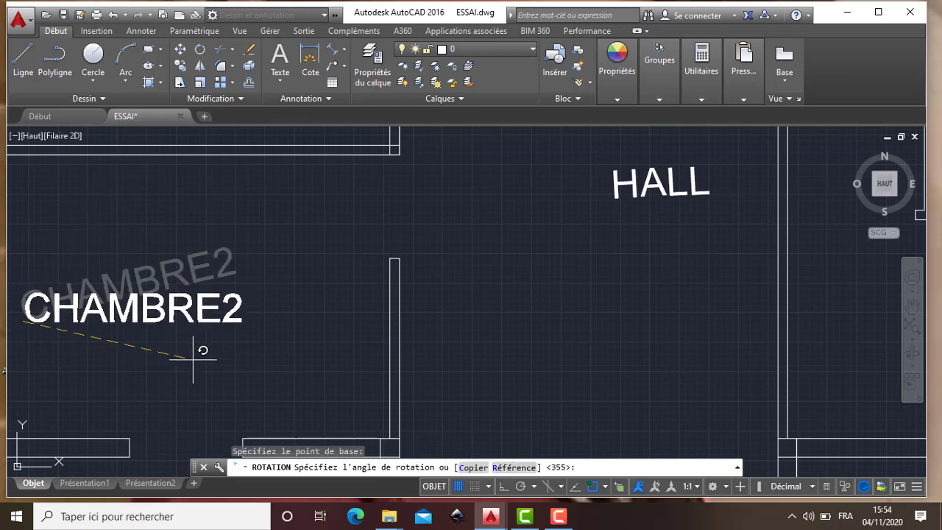
left_click(224, 347)
scroll(571, 217, "down", 4)
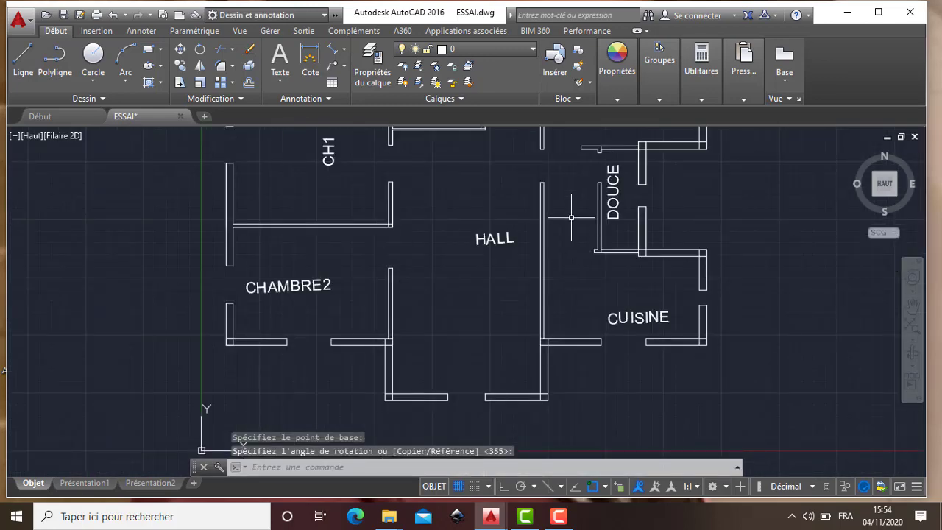
Step: Rotate the vertical HALL label about its insertion point until it reads roughly horizontally
scroll(571, 217, "down", 4)
scroll(686, 165, "up", 2)
scroll(668, 179, "down", 2)
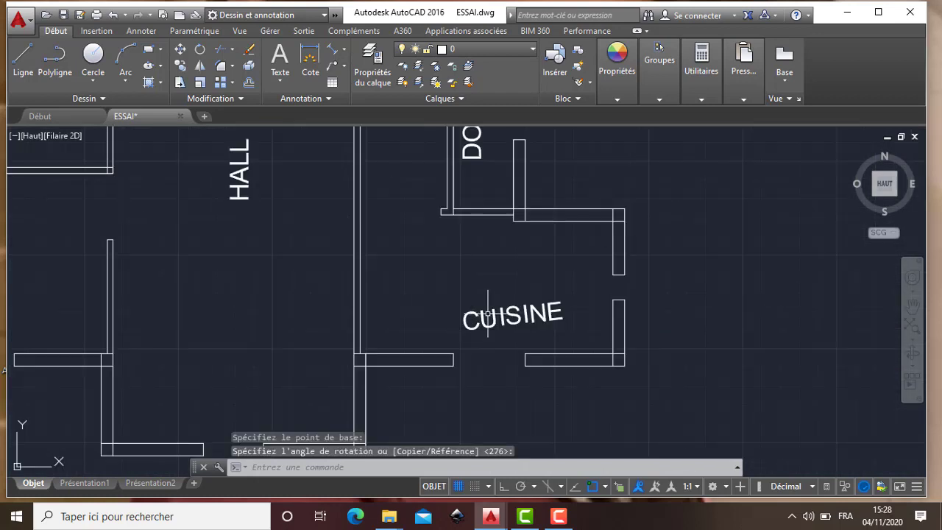
scroll(304, 259, "down", 2)
scroll(316, 220, "up", 2)
scroll(231, 211, "down", 6)
scroll(264, 186, "up", 4)
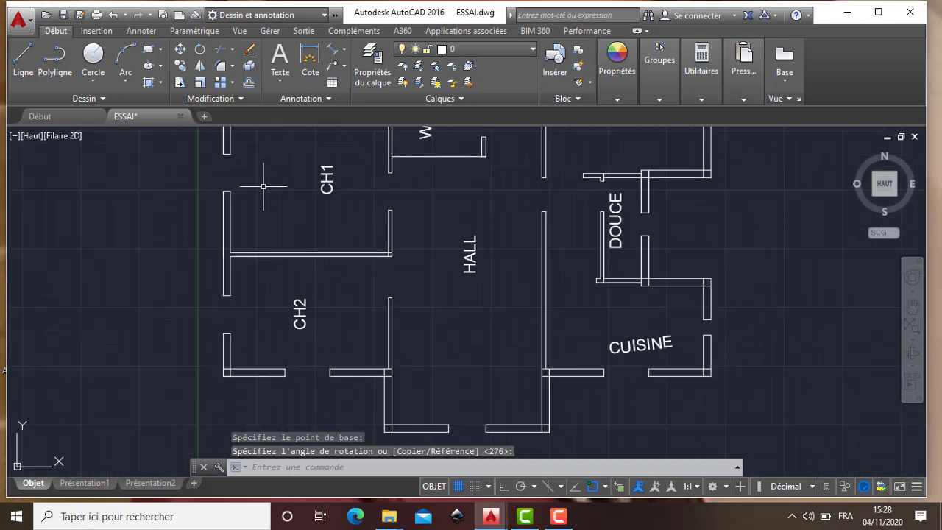
left_click(470, 262)
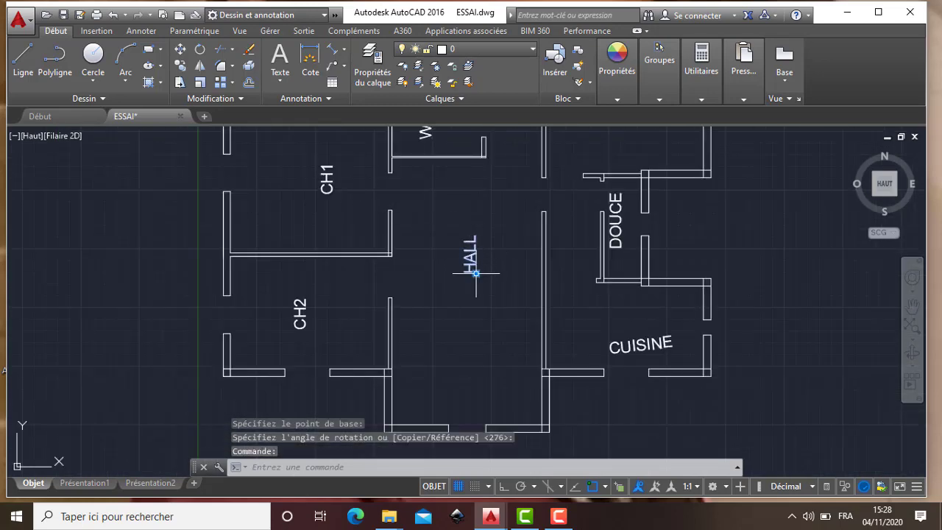
right_click(476, 273)
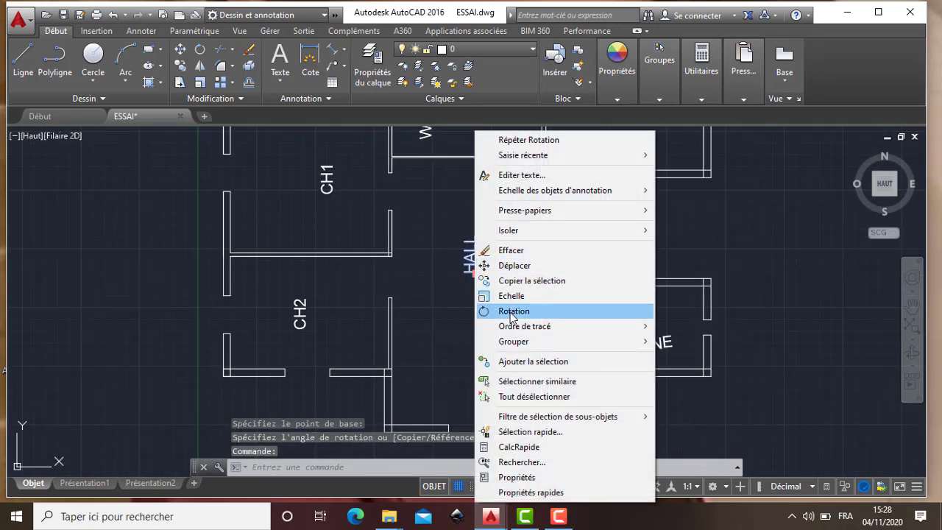
left_click(489, 311)
scroll(476, 271, "up", 4)
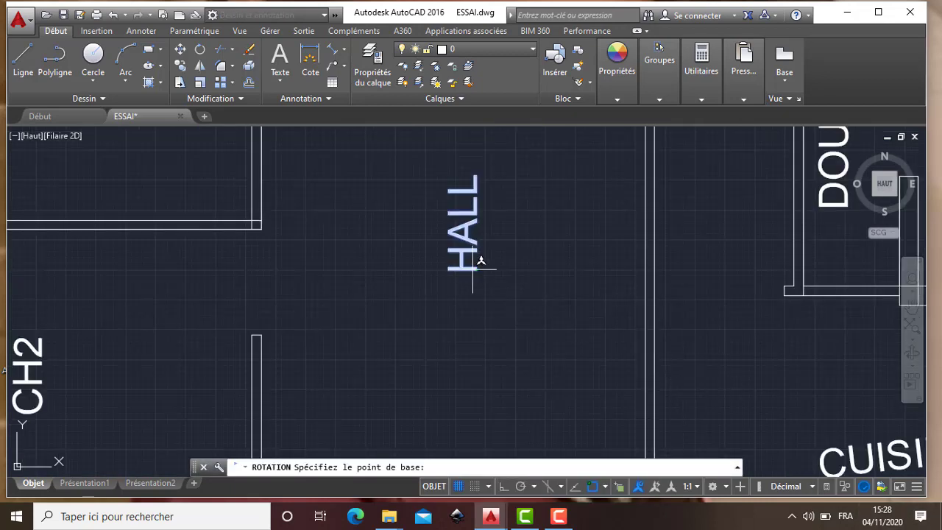
left_click(477, 272)
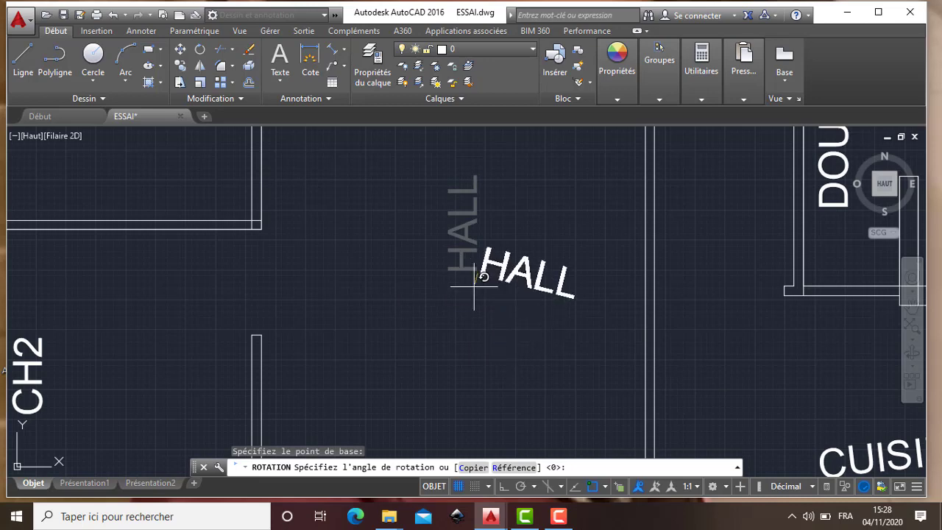
left_click(484, 273)
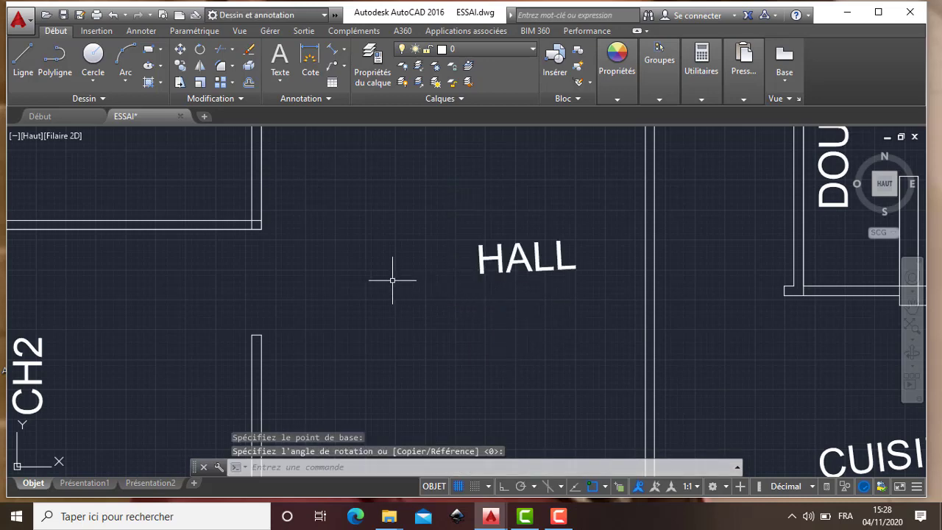
Step: Rotate the vertical CH2 label in the lower-left bedroom about its insertion point to a slight upward slant
scroll(345, 283, "down", 5)
scroll(276, 309, "up", 3)
left_click(283, 309)
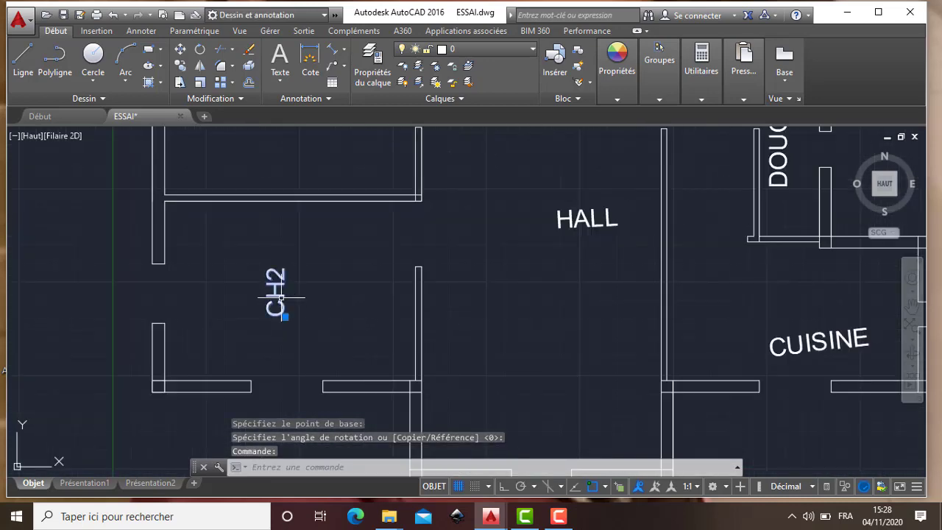
right_click(282, 315)
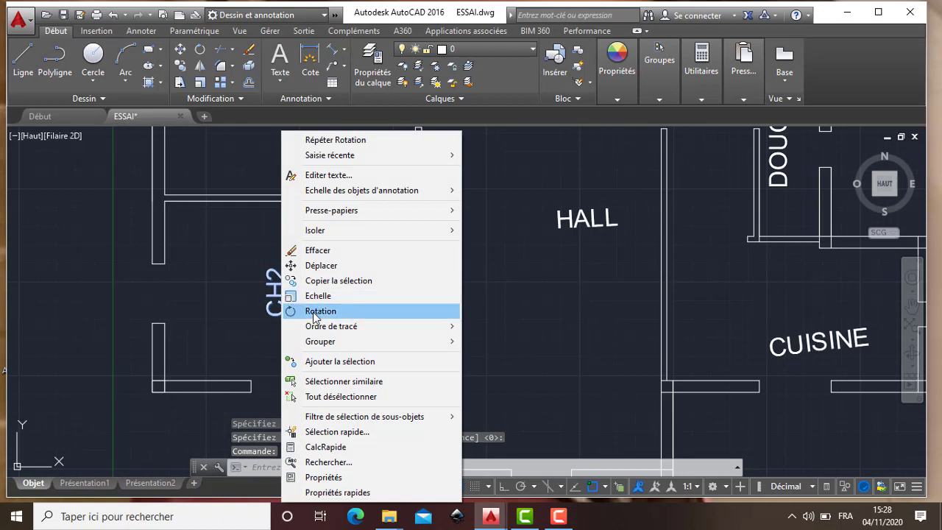
left_click(289, 311)
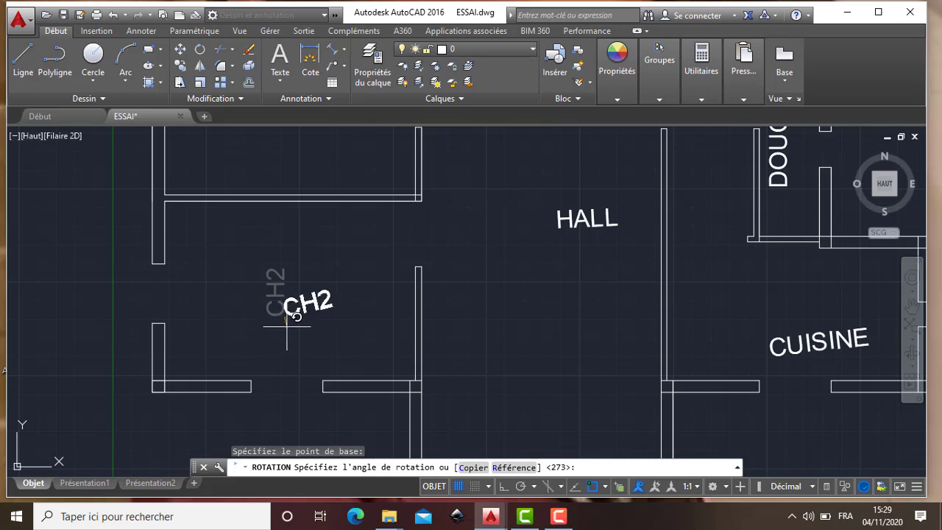
left_click(287, 326)
Step: Examine the position and orientation of the room labels across the whole floor plan
scroll(312, 279, "down", 5)
scroll(312, 309, "up", 3)
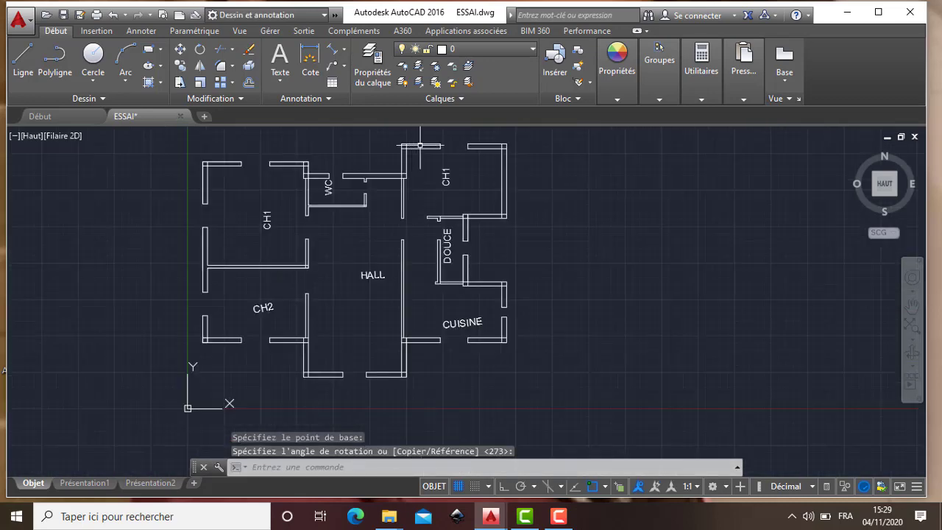
scroll(386, 262, "down", 2)
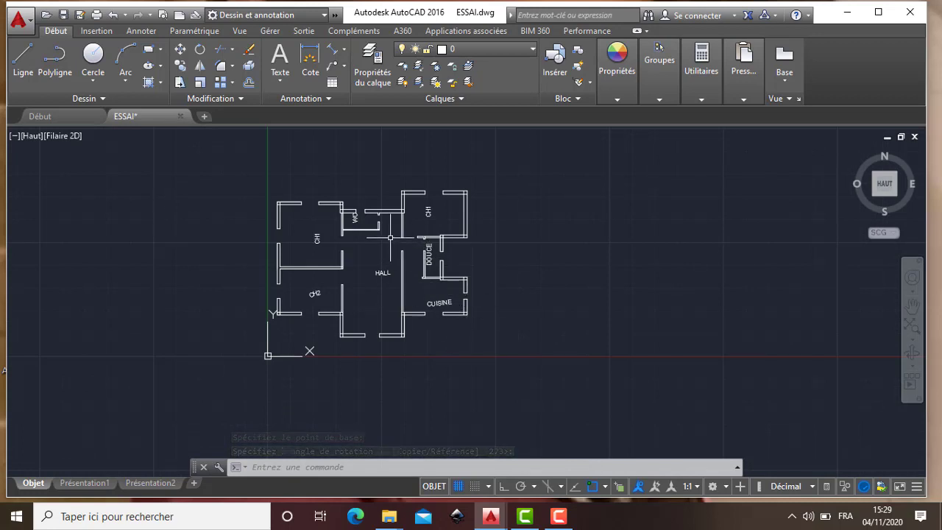
scroll(273, 262, "down", 2)
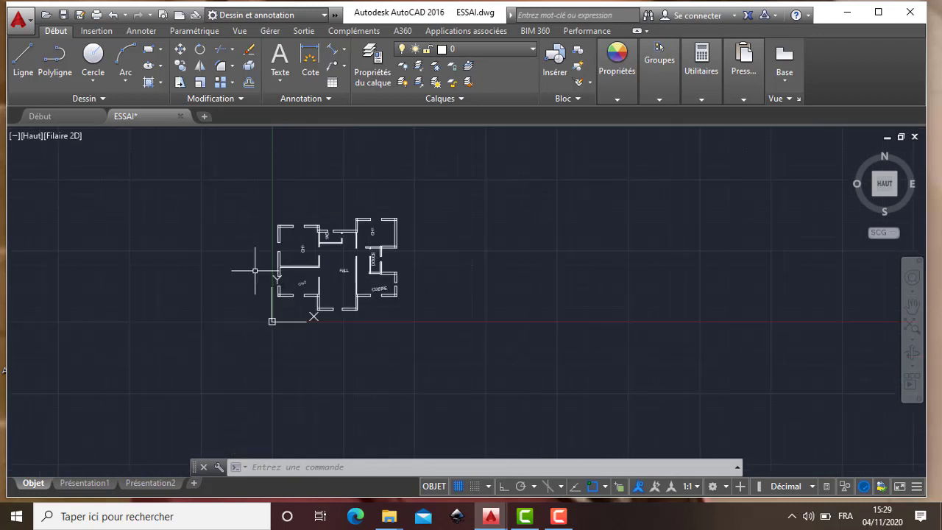
scroll(266, 266, "up", 2)
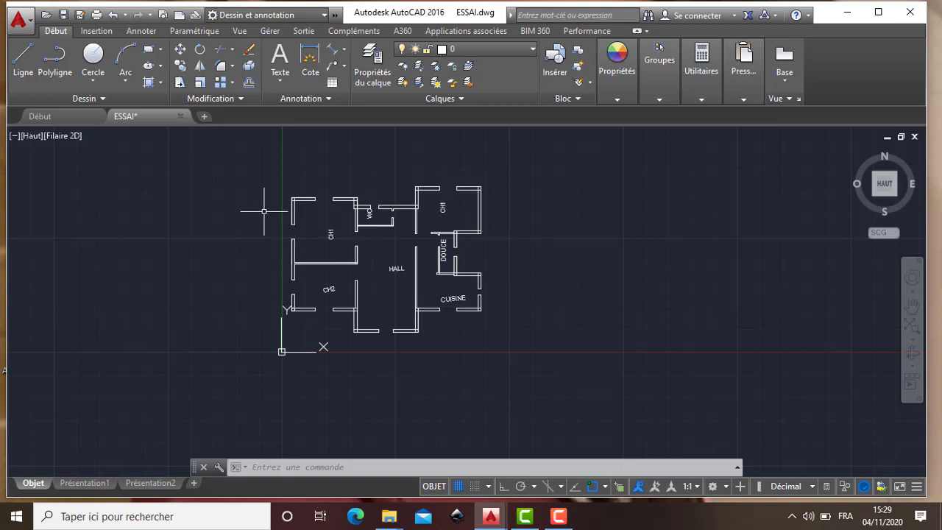
scroll(263, 211, "up", 2)
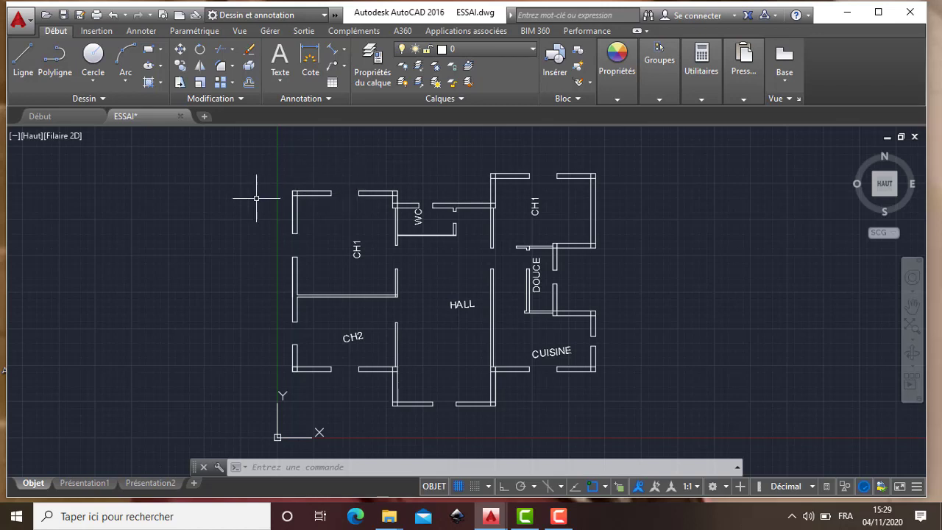
scroll(279, 175, "up", 2)
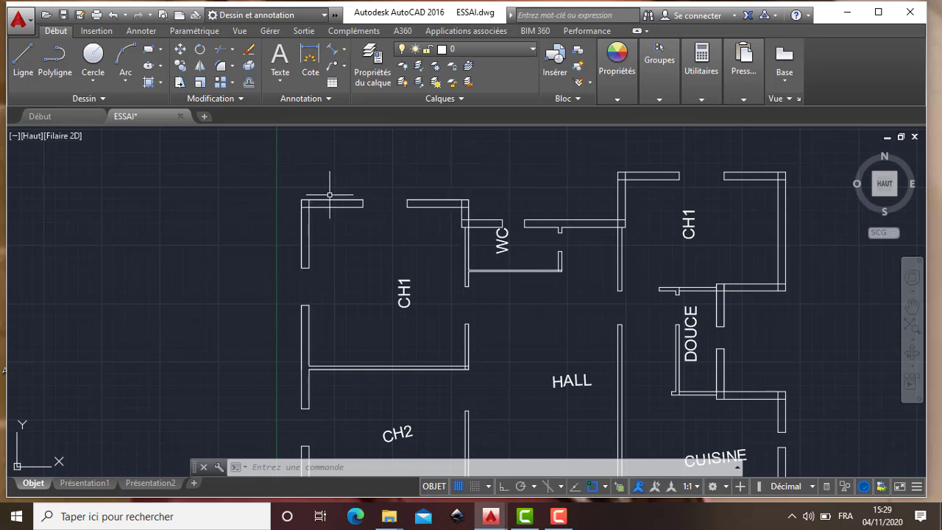
scroll(785, 174, "down", 2)
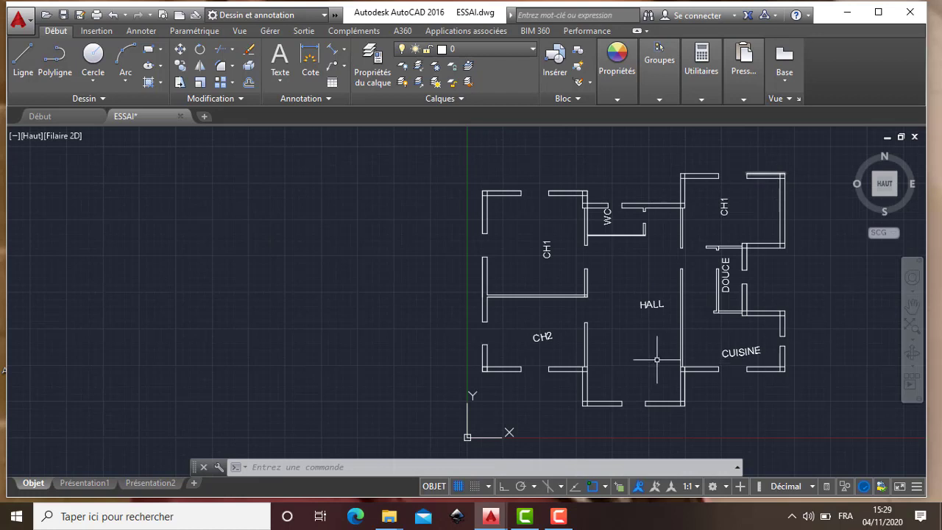
scroll(810, 350, "up", 2)
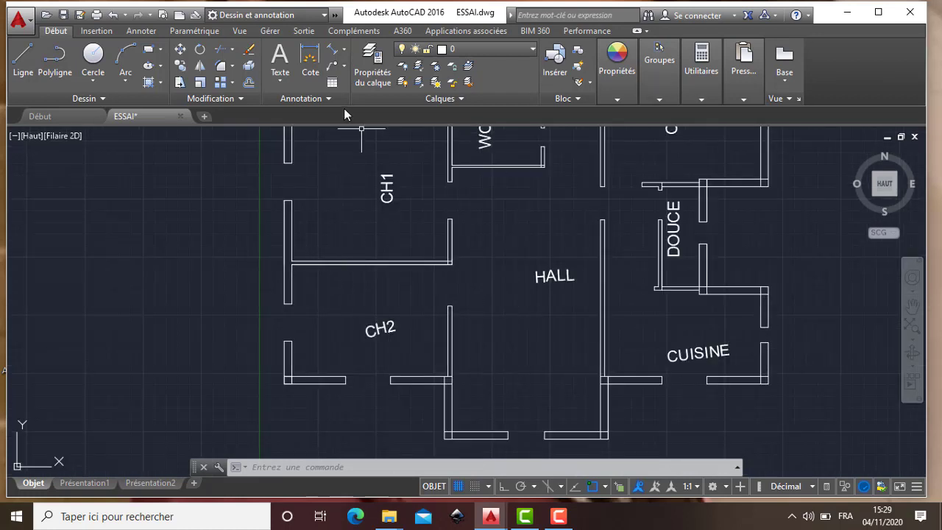
scroll(404, 323, "down", 2)
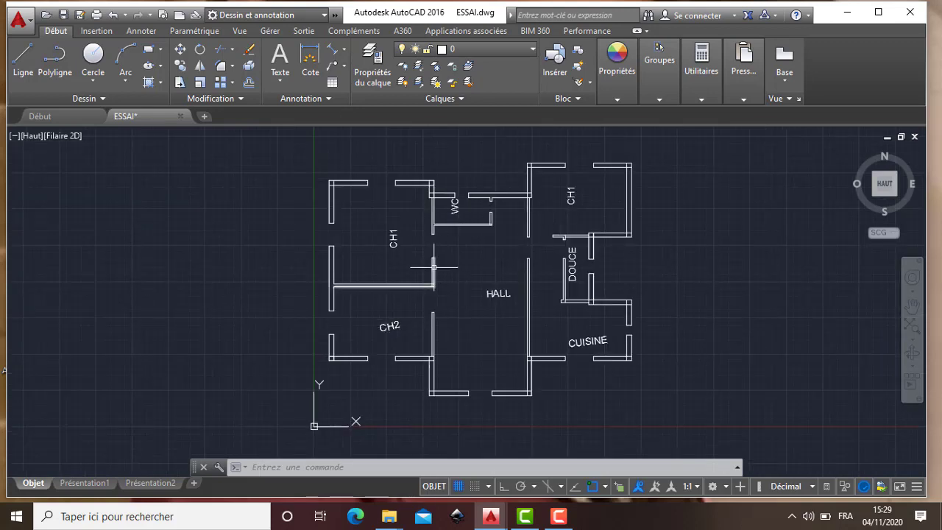
mouse_move(435, 267)
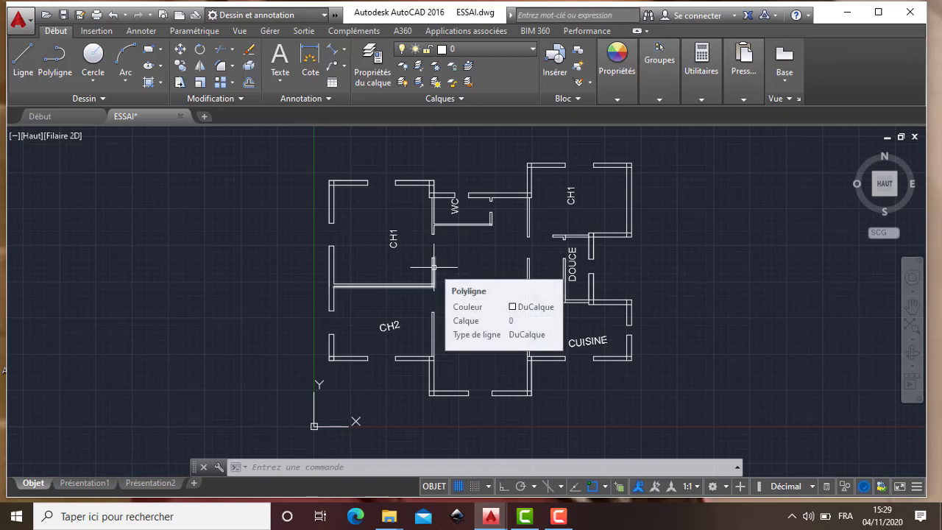